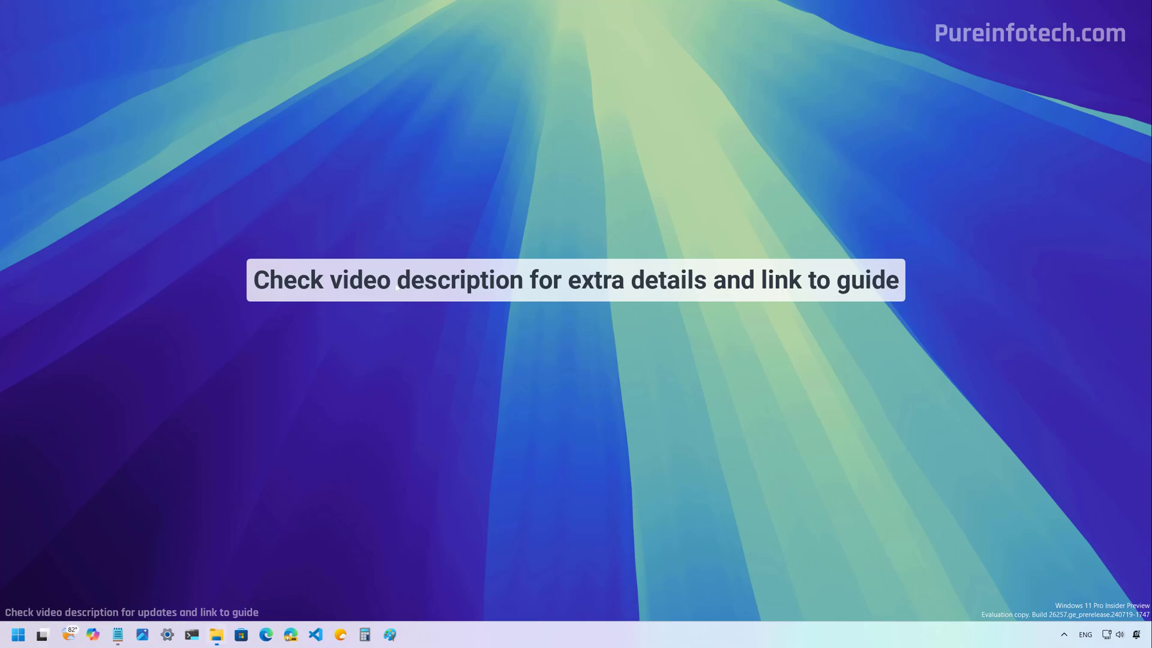
Open File Explorer on This PC, then launch System Information from a Start search.
key(super+e)
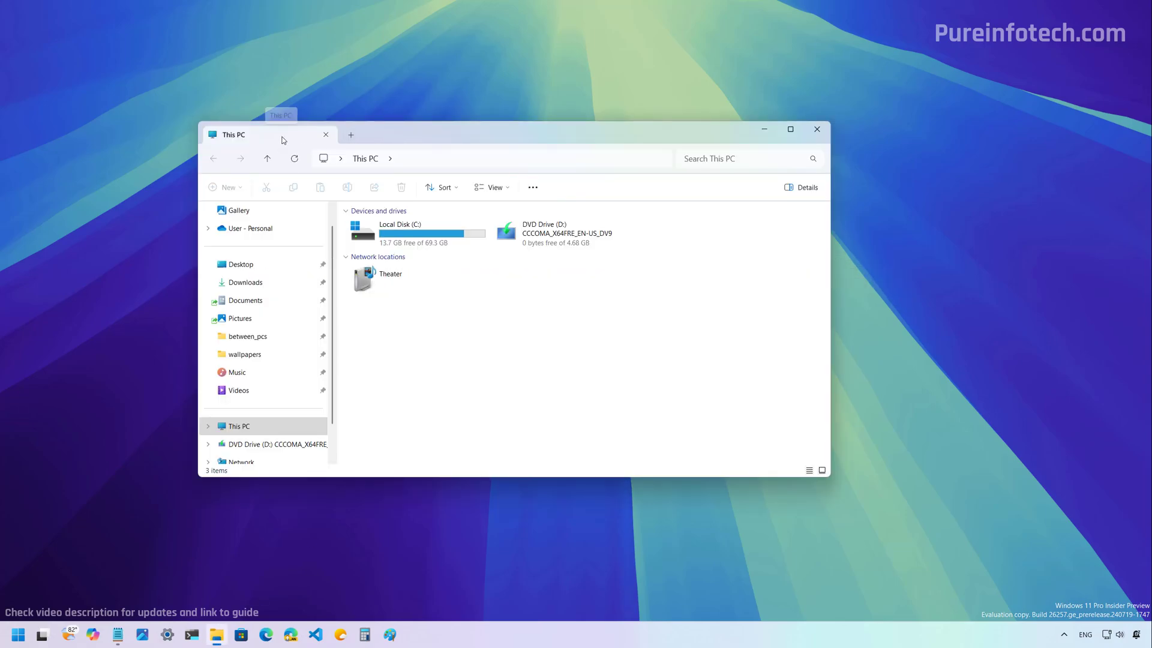
right_click(282, 140)
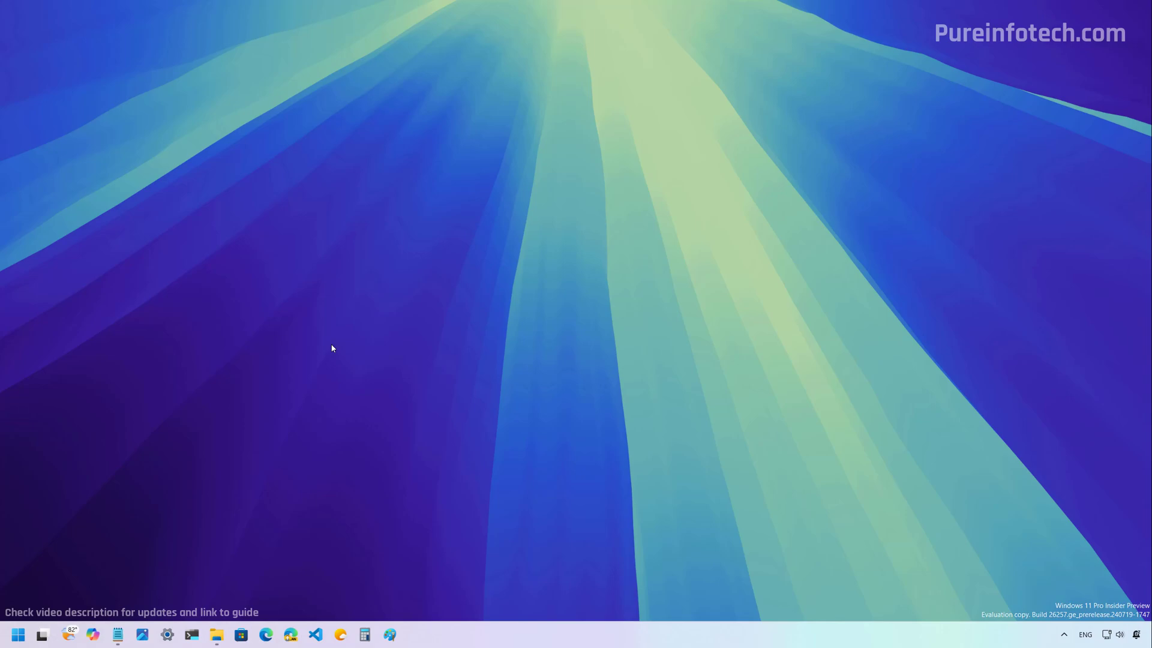
key(super)
text(s)
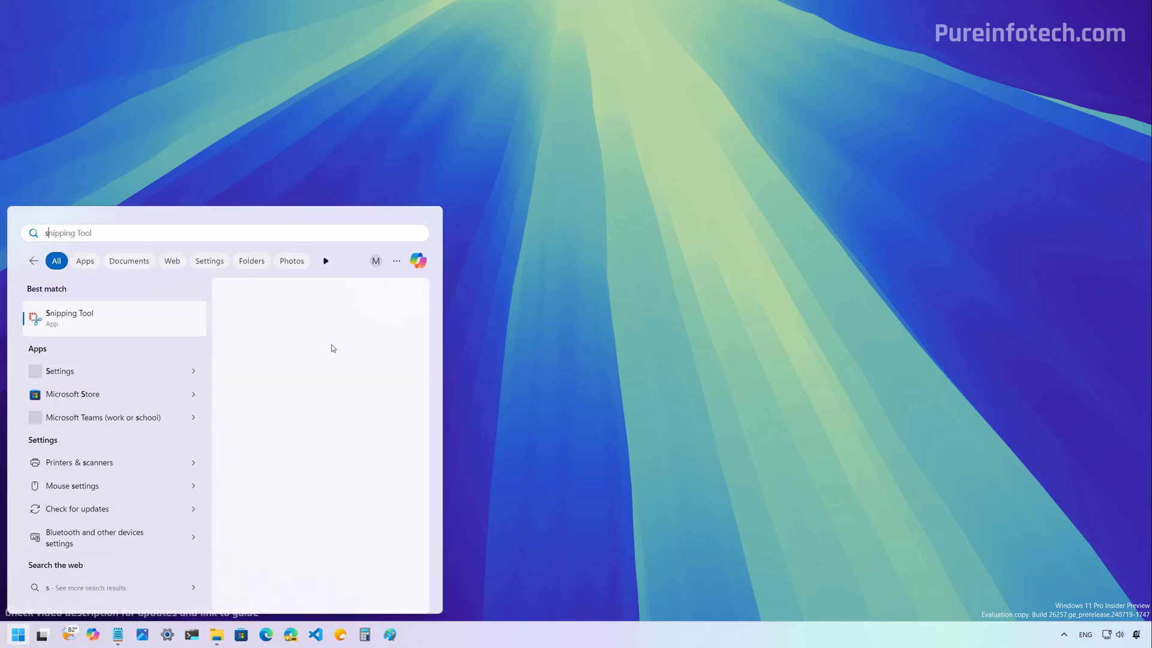
text(ystem in)
key(Return)
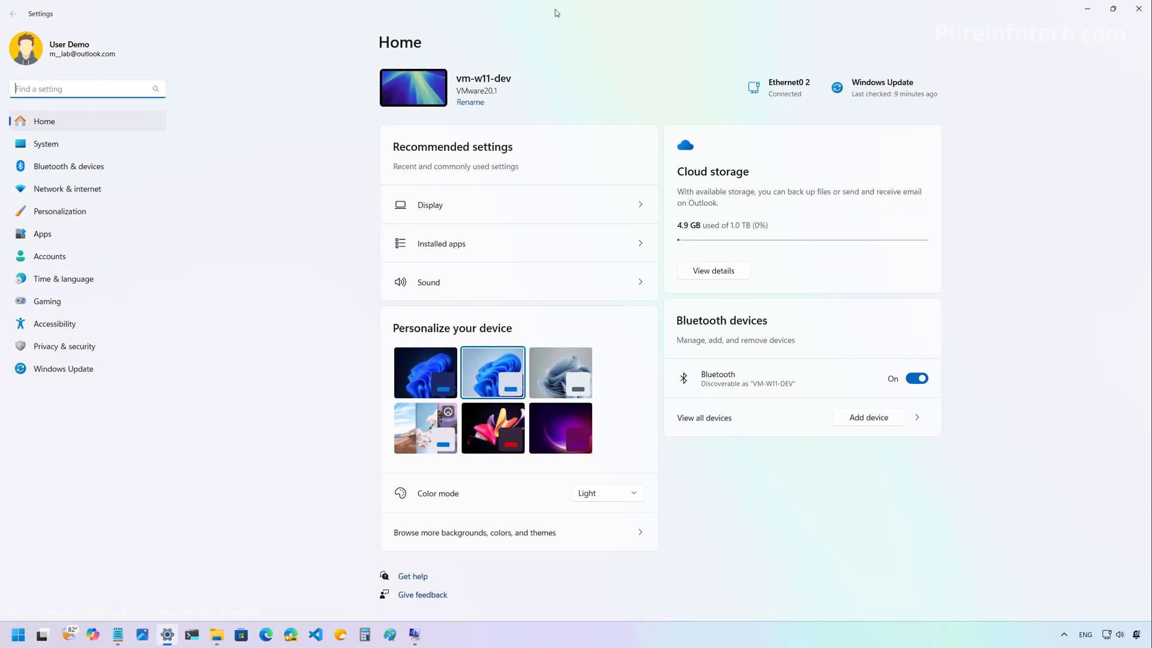
In a restored Settings window, find Text size and apply a 120% text size.
double_click(555, 13)
click(218, 41)
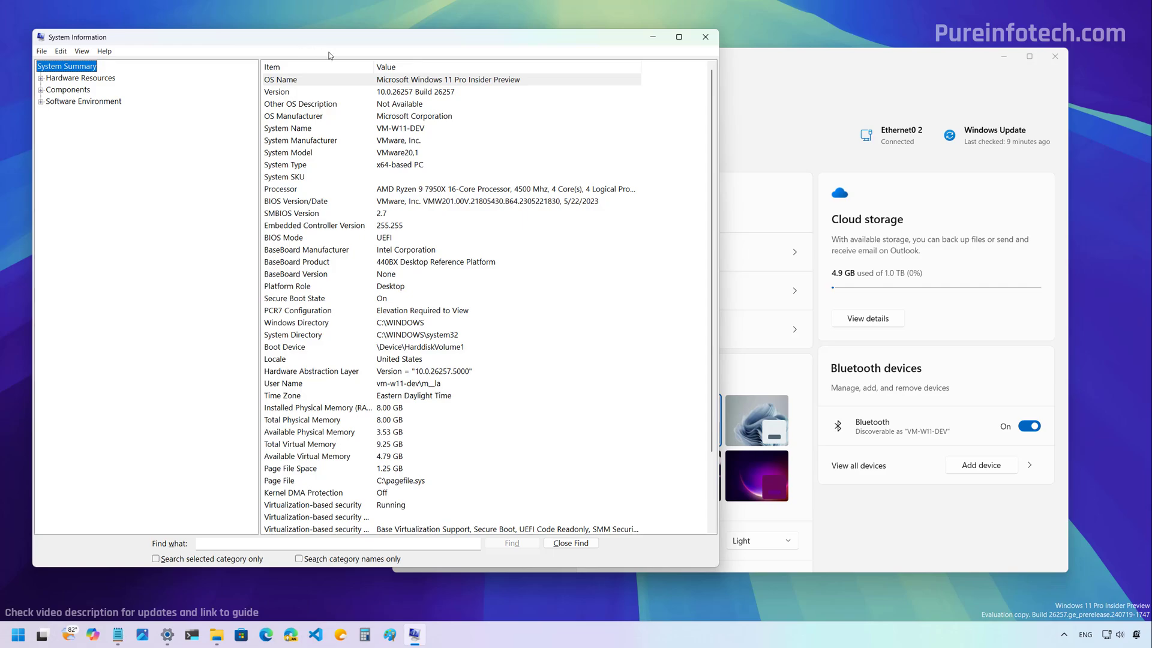
click(769, 149)
click(464, 137)
text(text)
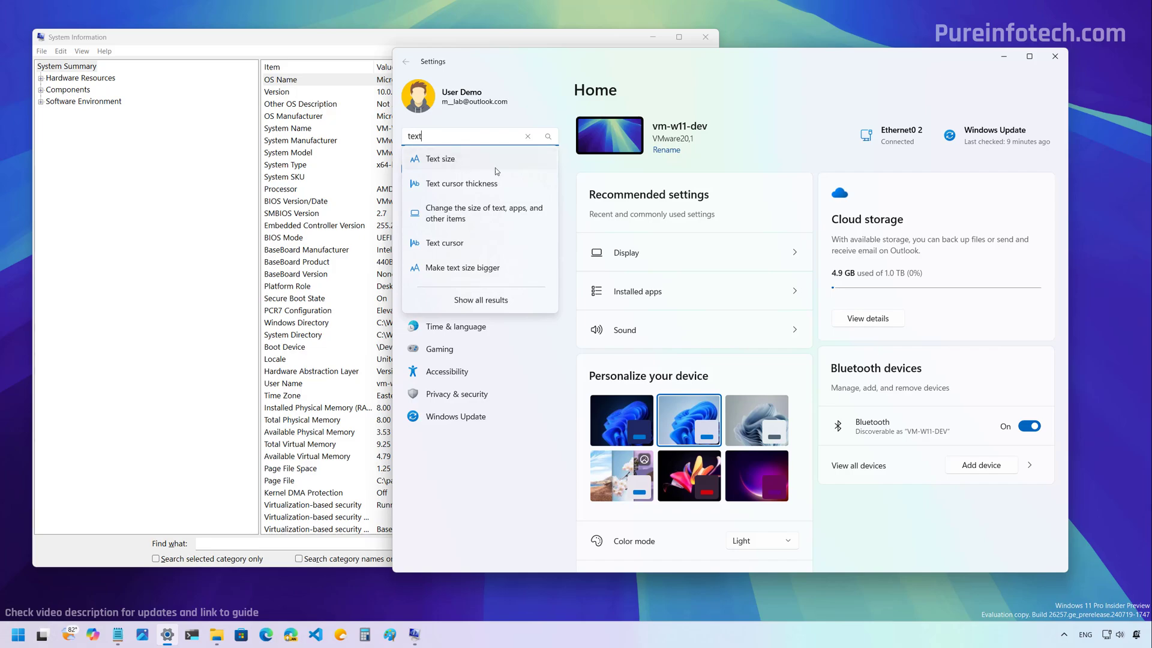
click(497, 171)
drag(832, 254, 854, 258)
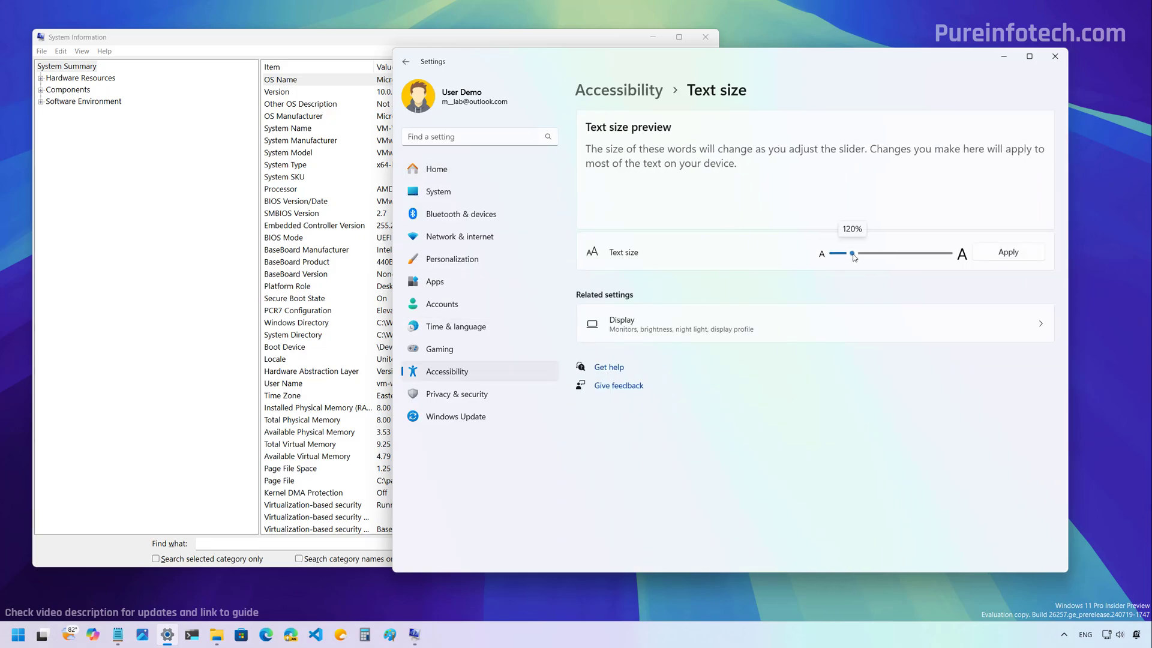
click(1003, 255)
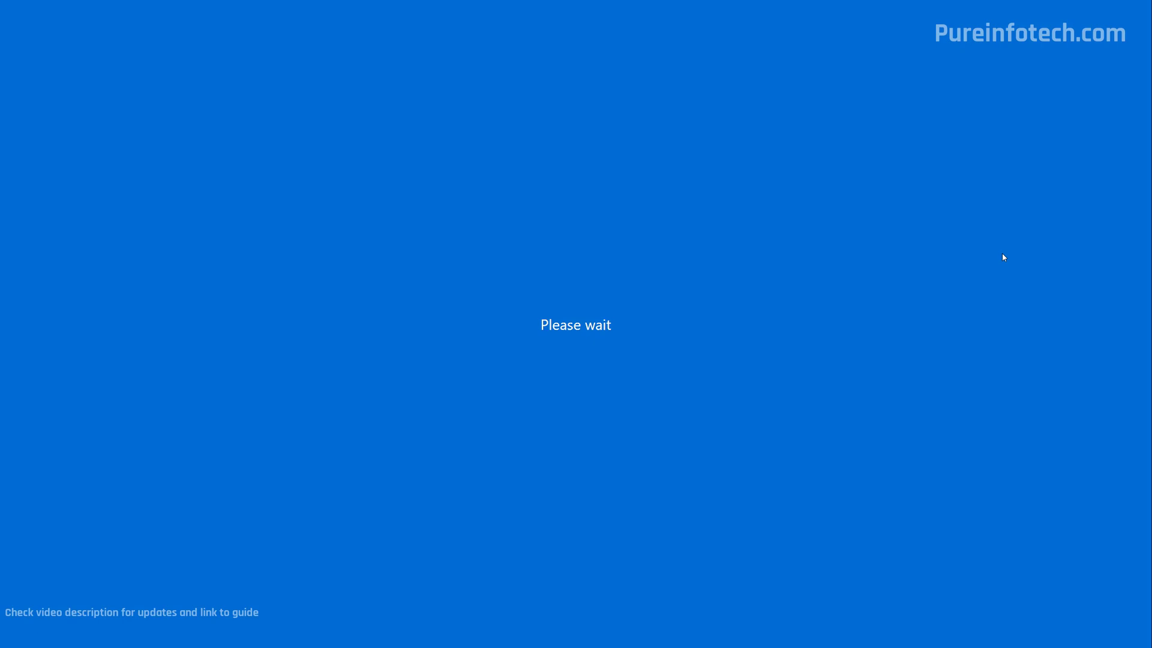
Switch between System Information and Settings, show the desktop, and open Start.
click(195, 69)
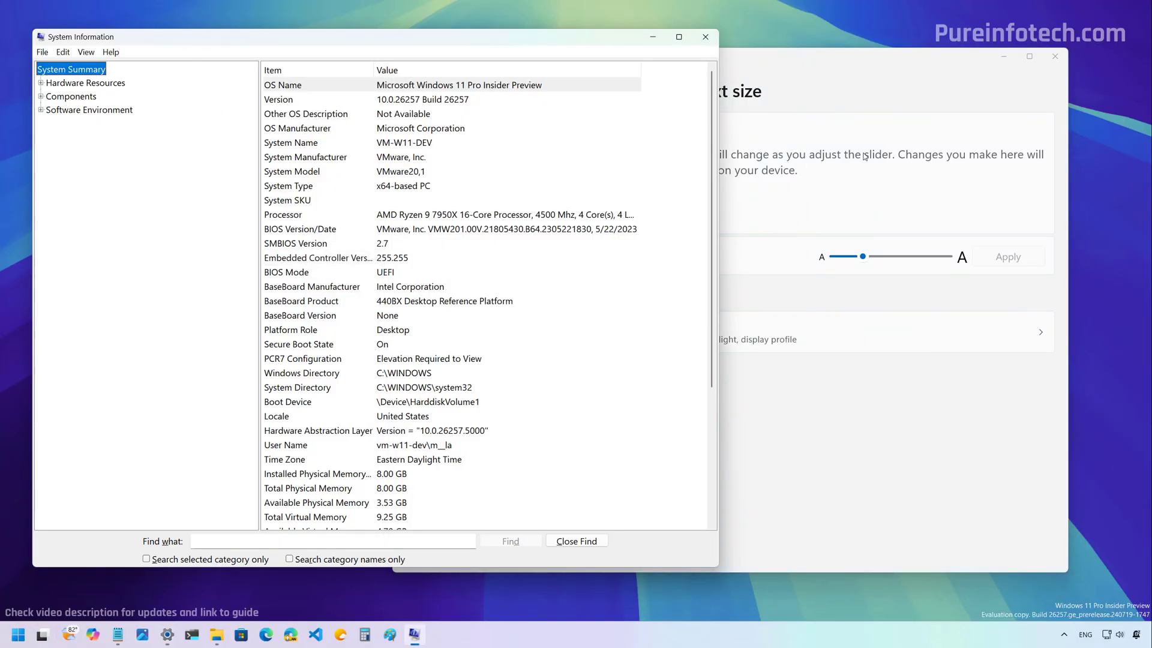
click(851, 179)
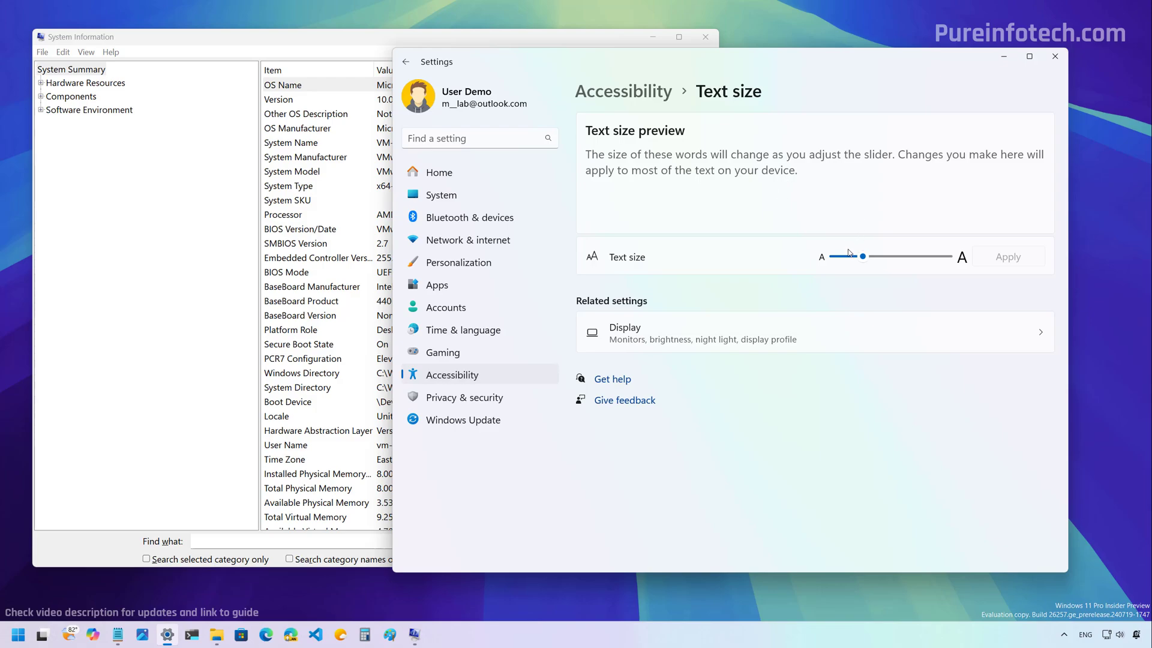
key(super+d)
click(17, 633)
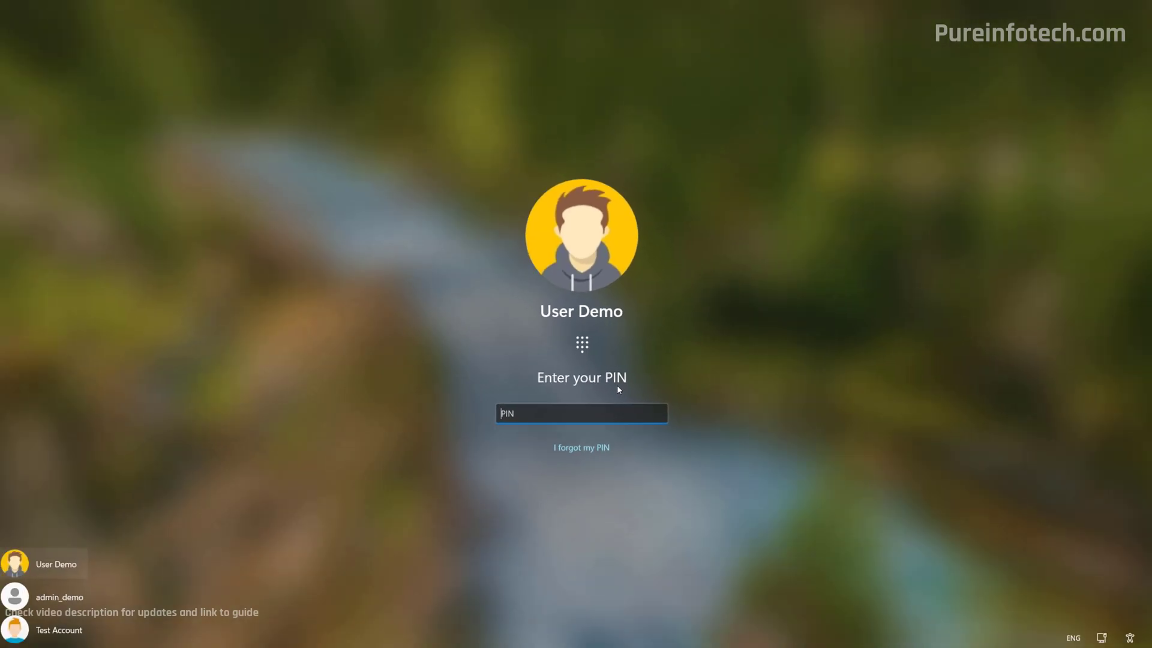
Enter the account PIN on the lock screen to sign back in.
text(1234)
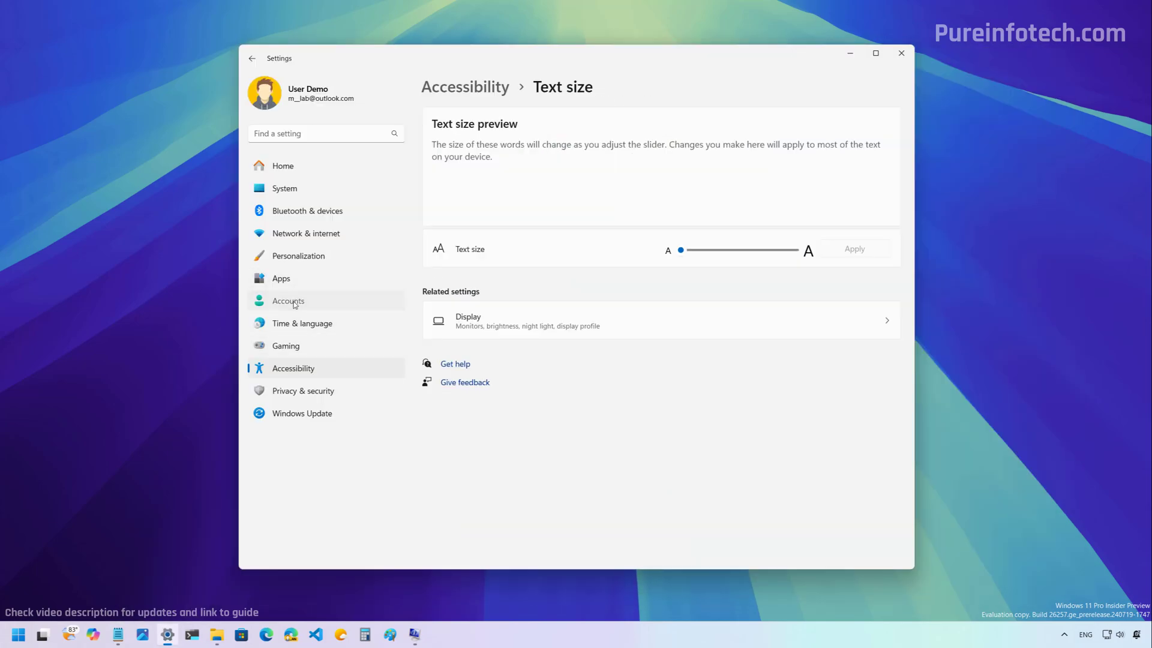
Go to Accounts > Sign-in options, expand PIN (Windows Hello) and choose Change PIN.
click(288, 301)
click(490, 202)
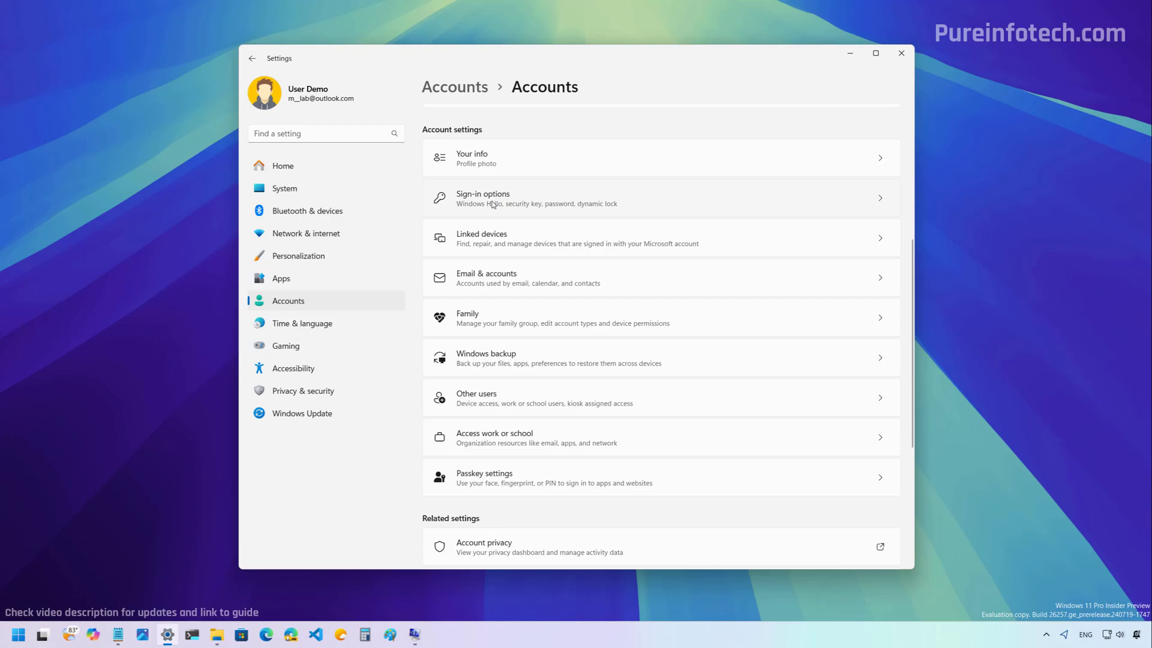
click(492, 202)
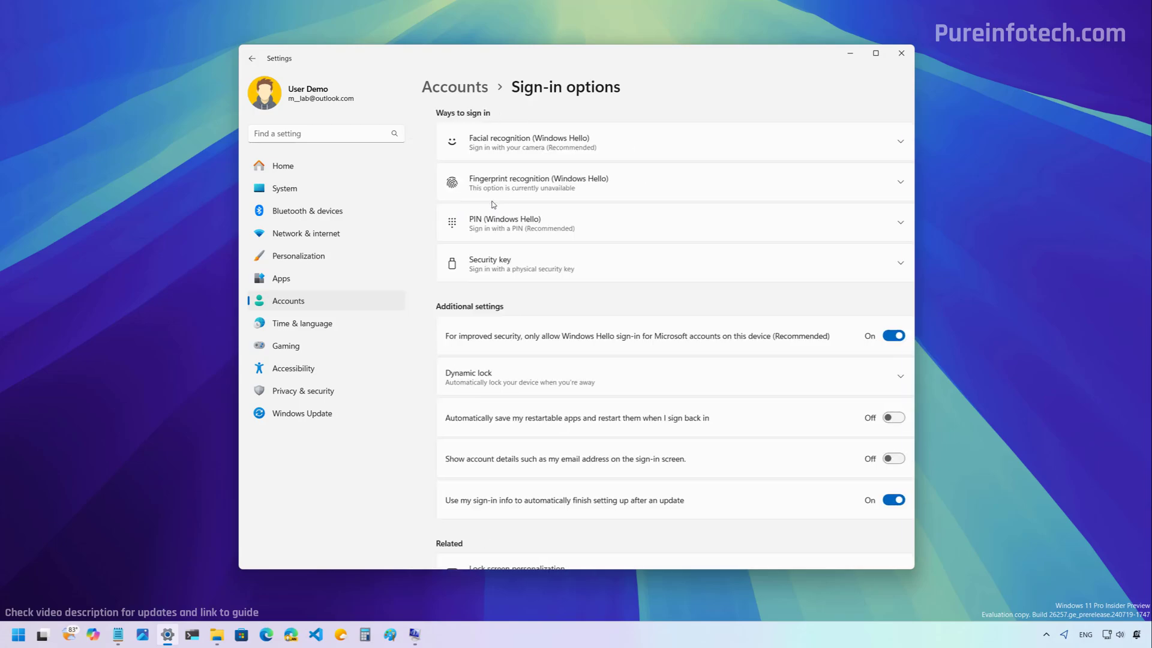
click(516, 223)
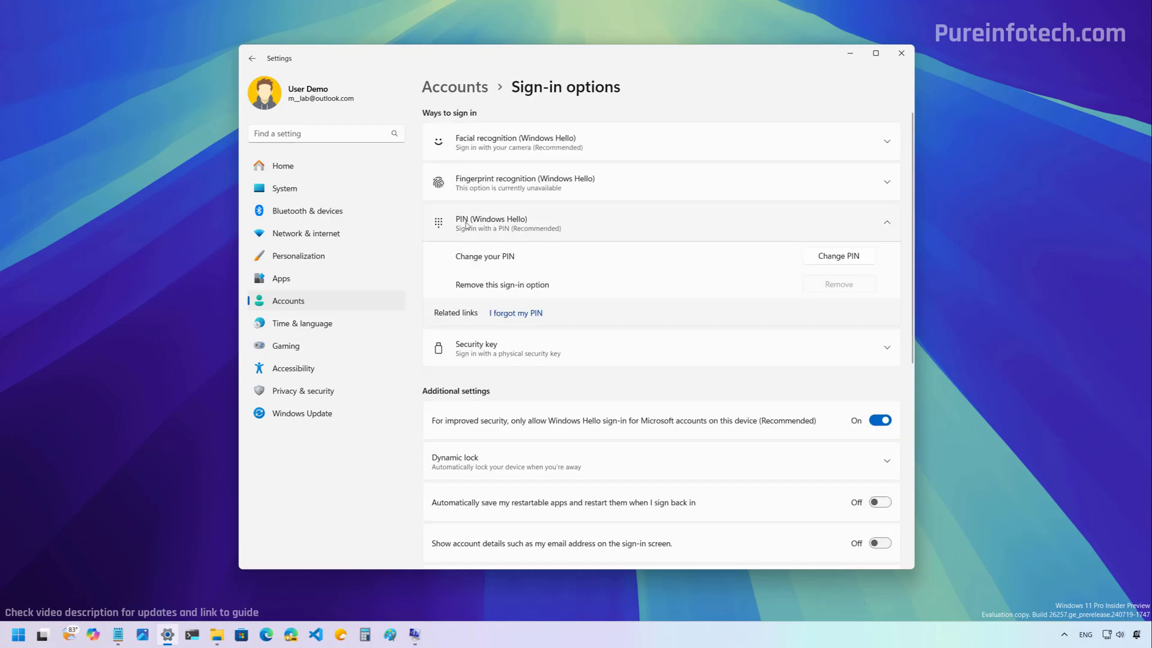
click(838, 255)
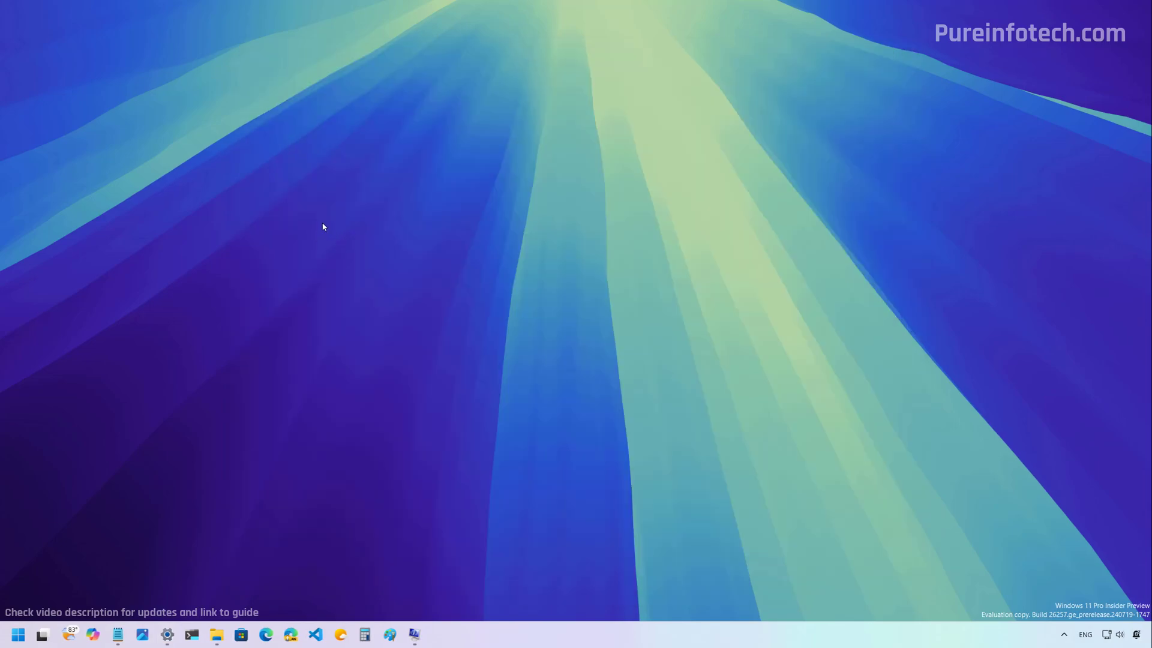
Open Bluetooth & devices > Mouse and keep Scrolling direction as 'Down motion scrolls down'.
click(167, 634)
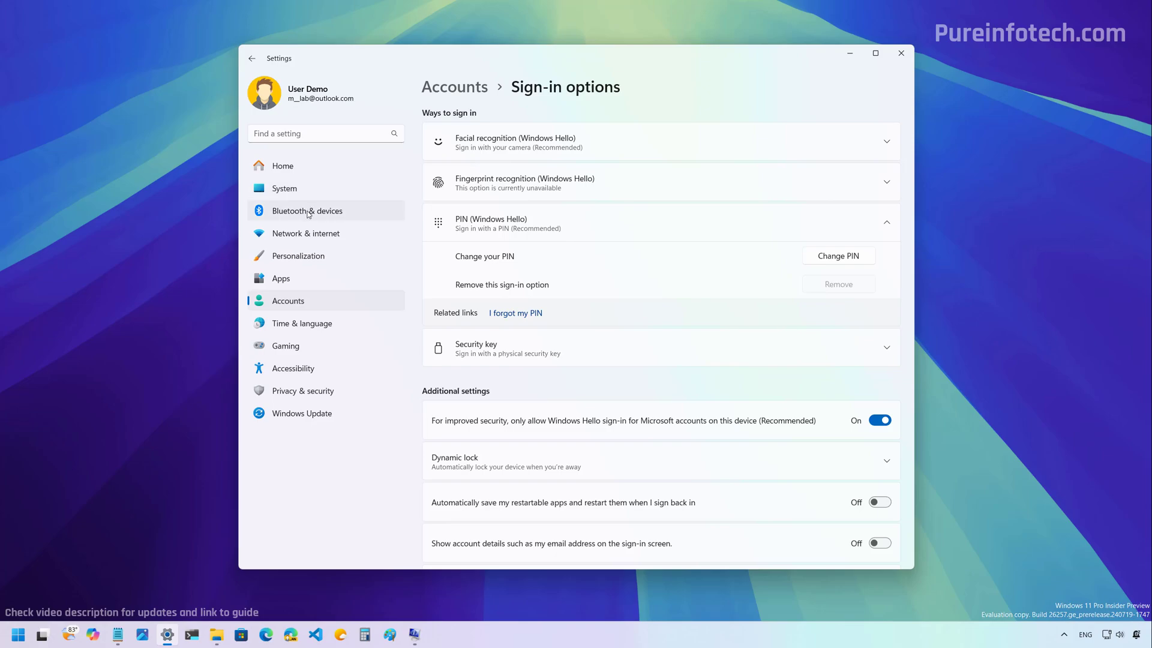
click(308, 213)
click(451, 501)
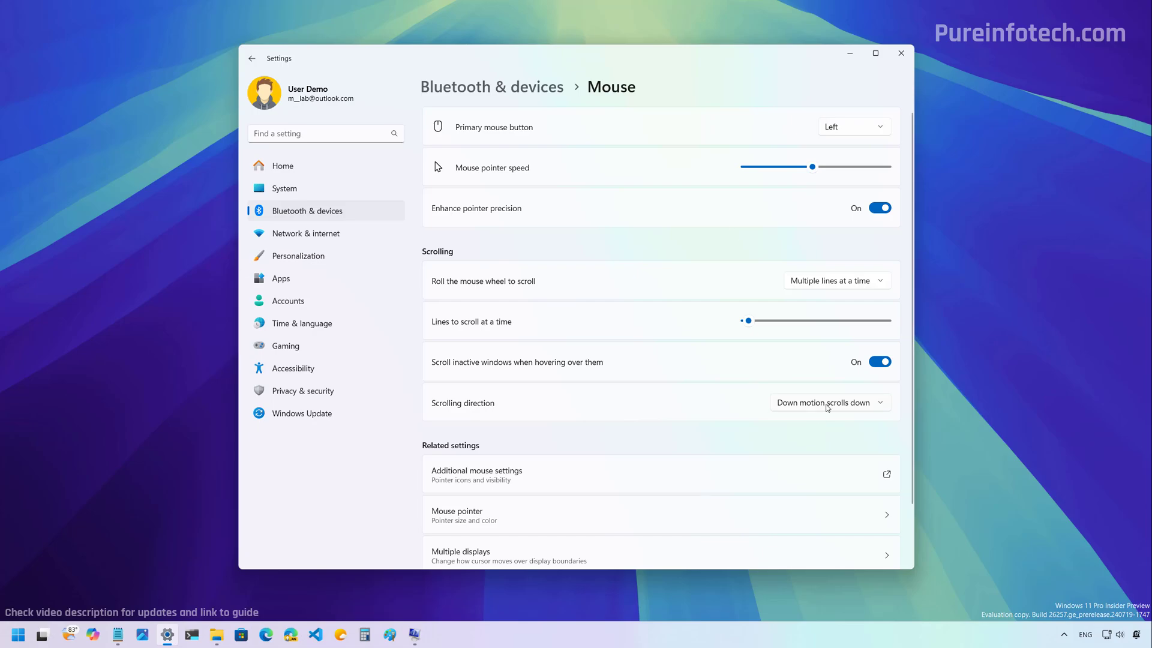
click(827, 407)
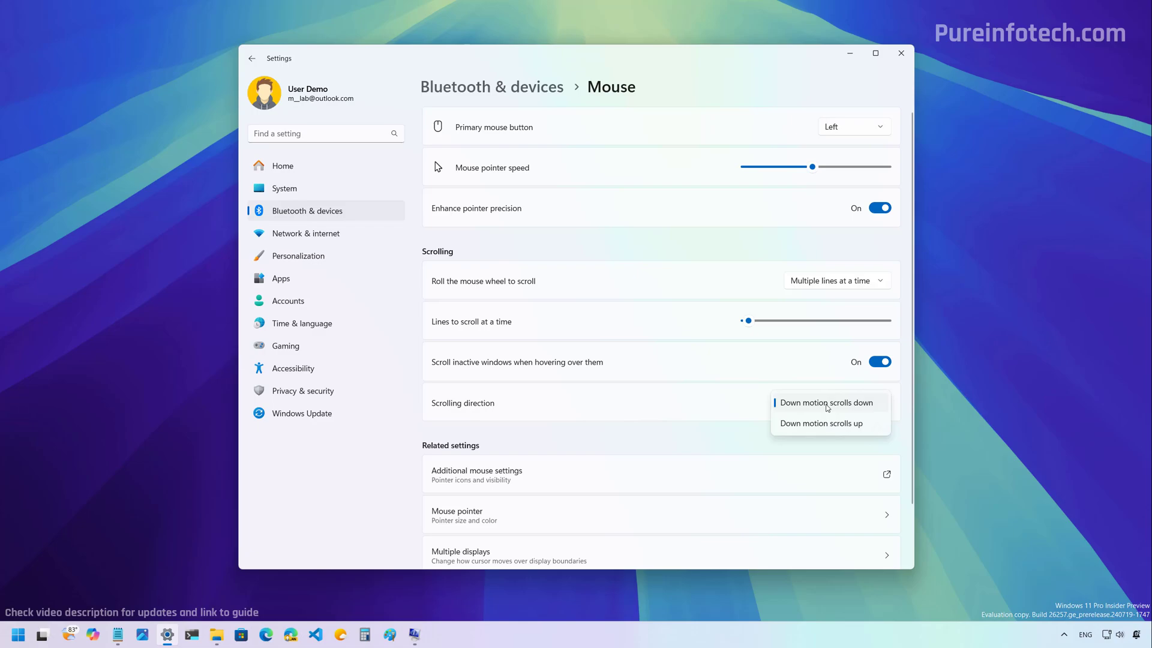
click(828, 408)
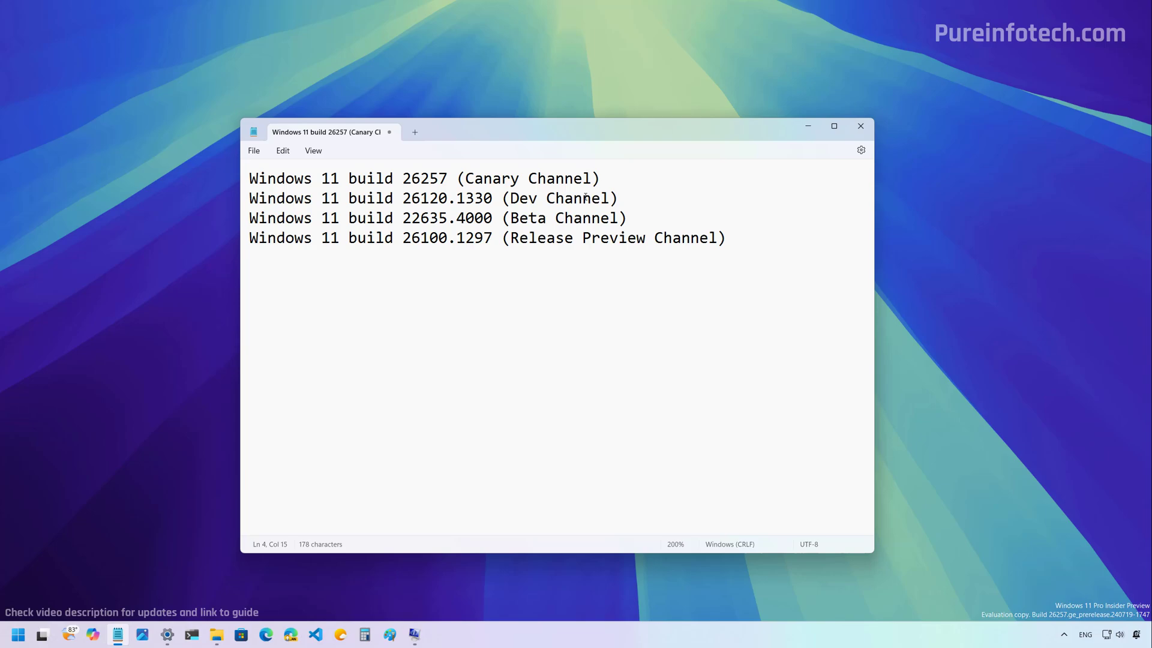
Select and remove the Canary Channel build 26257 line from the note.
drag(614, 179, 248, 178)
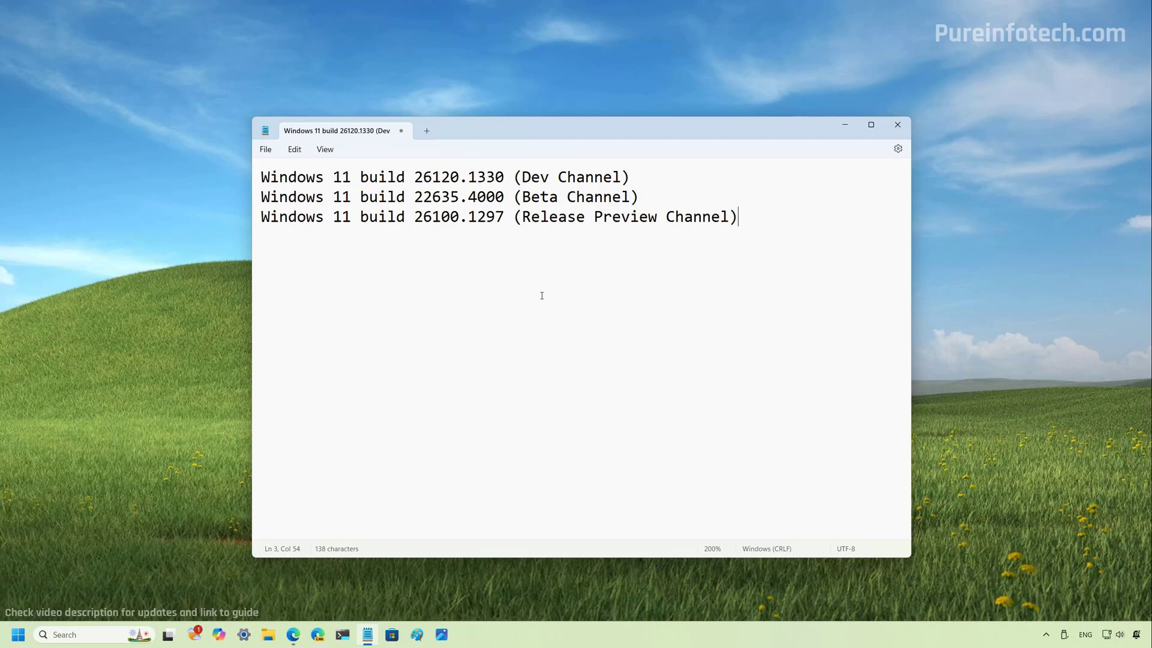
click(268, 634)
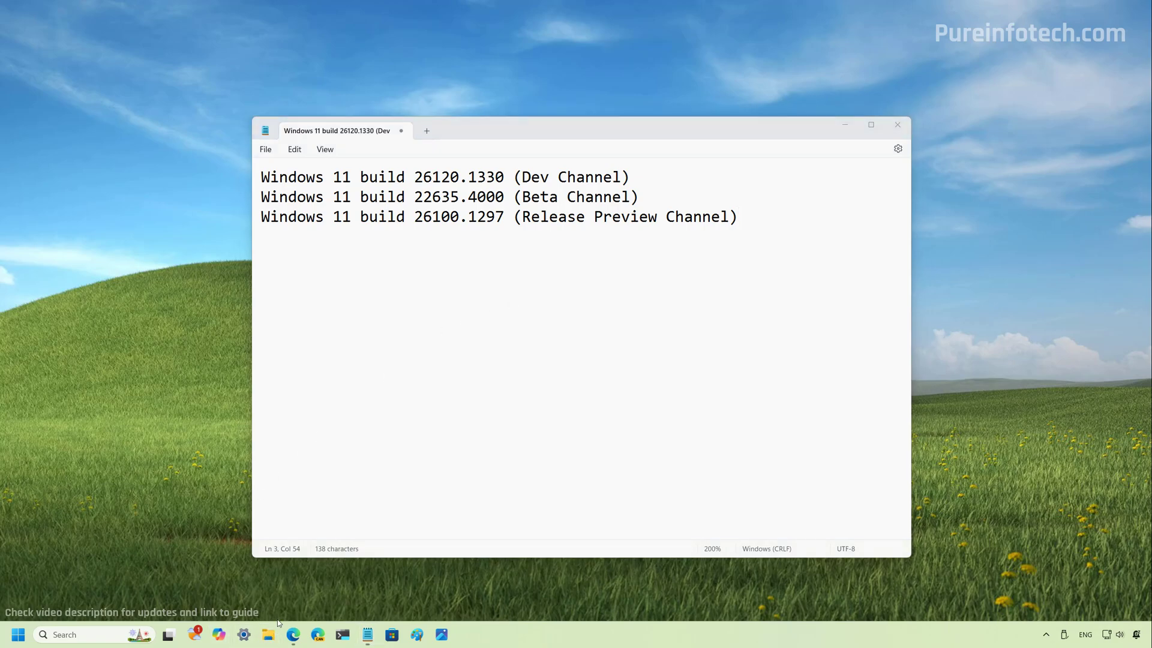
right_click(381, 152)
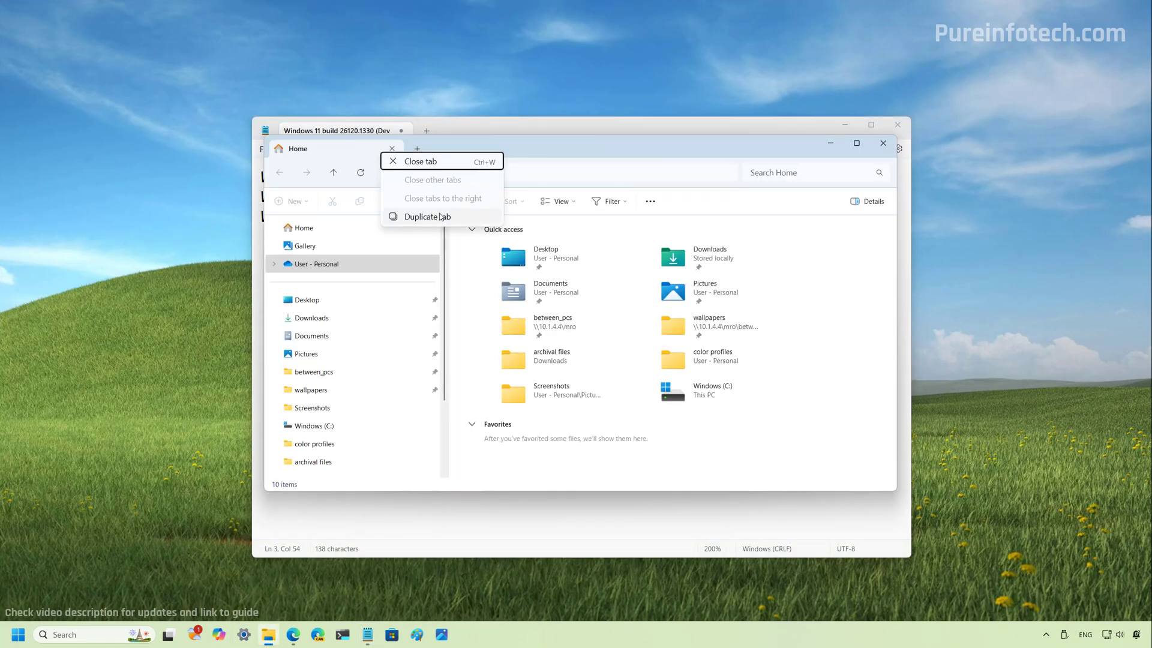
click(841, 143)
click(830, 143)
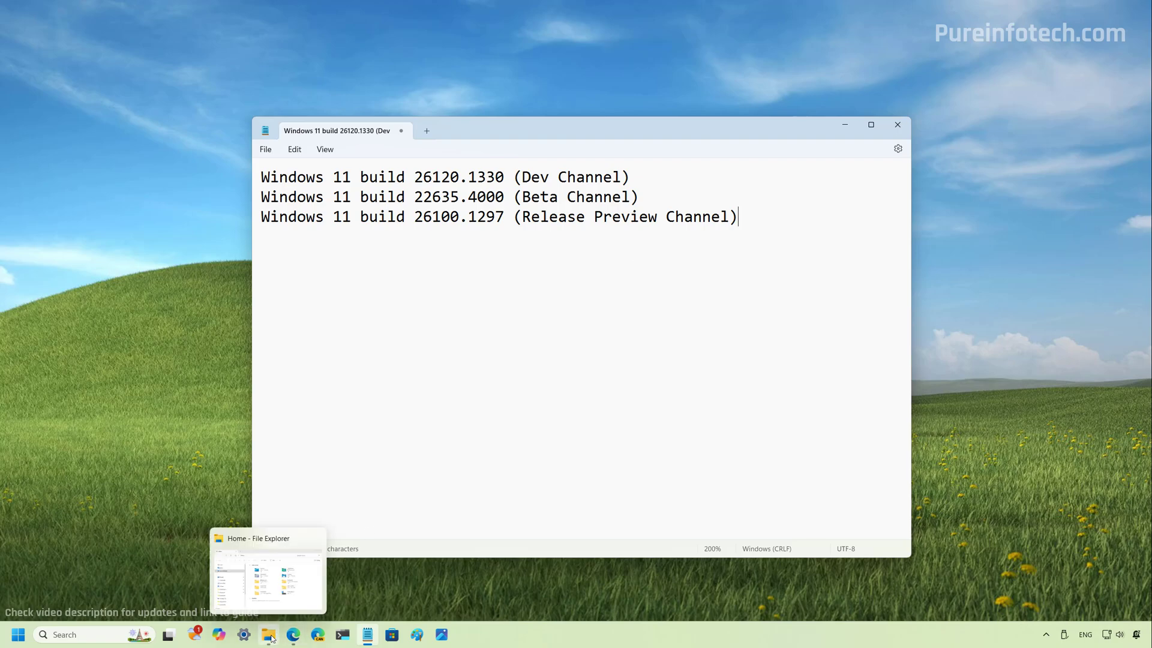
click(295, 639)
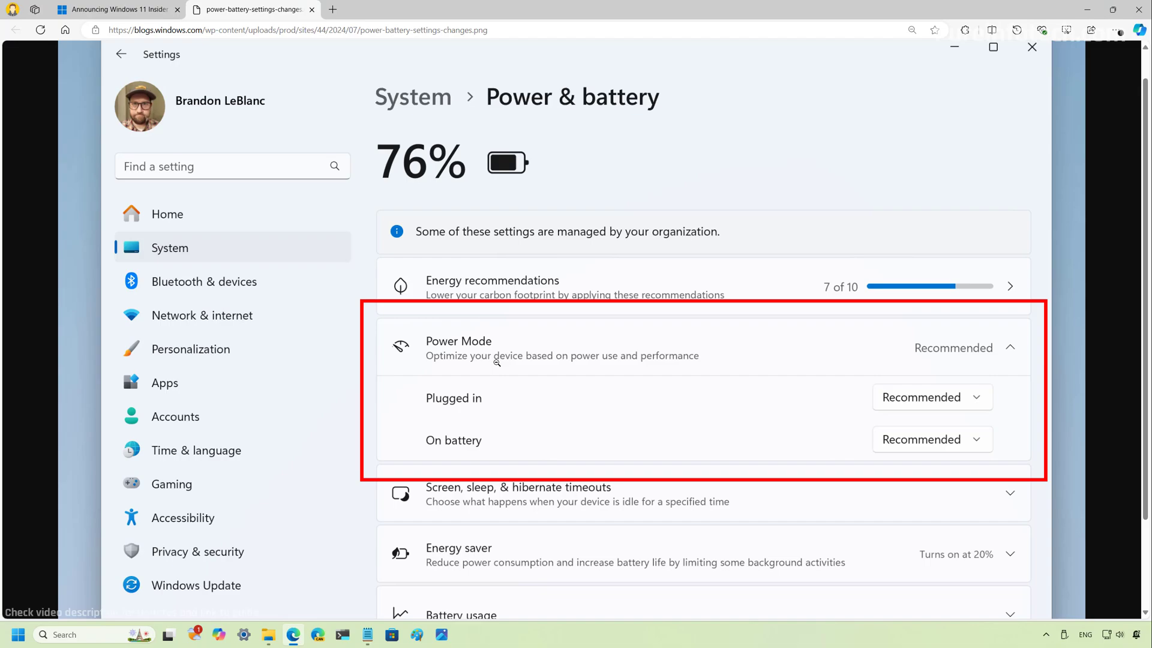
click(244, 634)
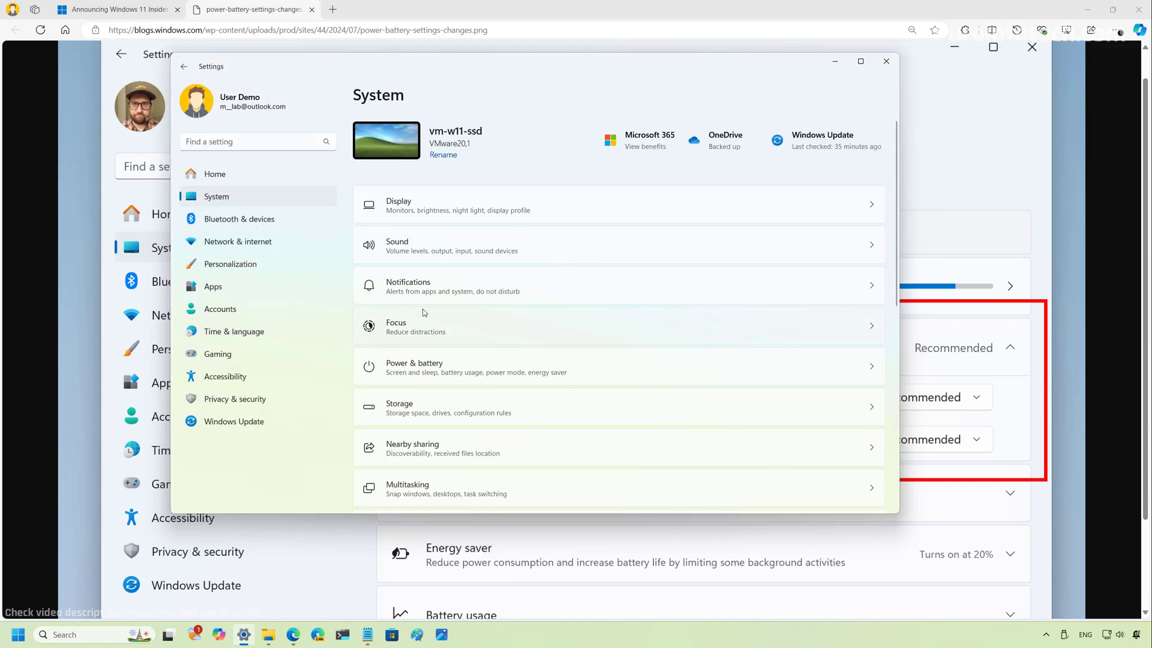
click(491, 350)
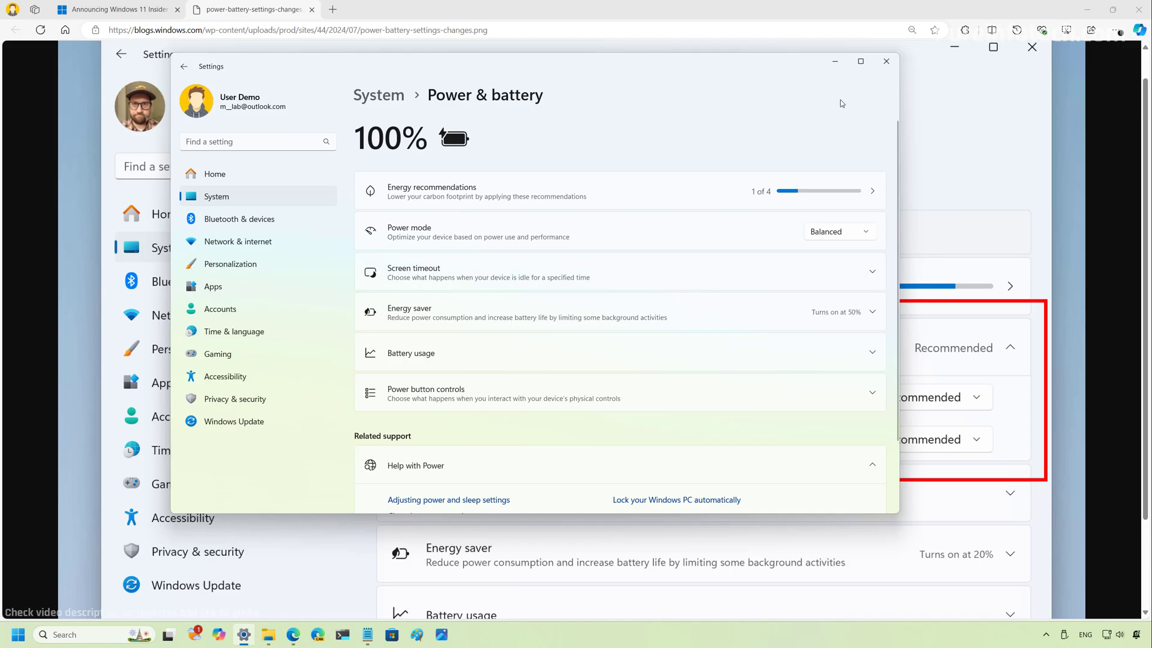
click(834, 61)
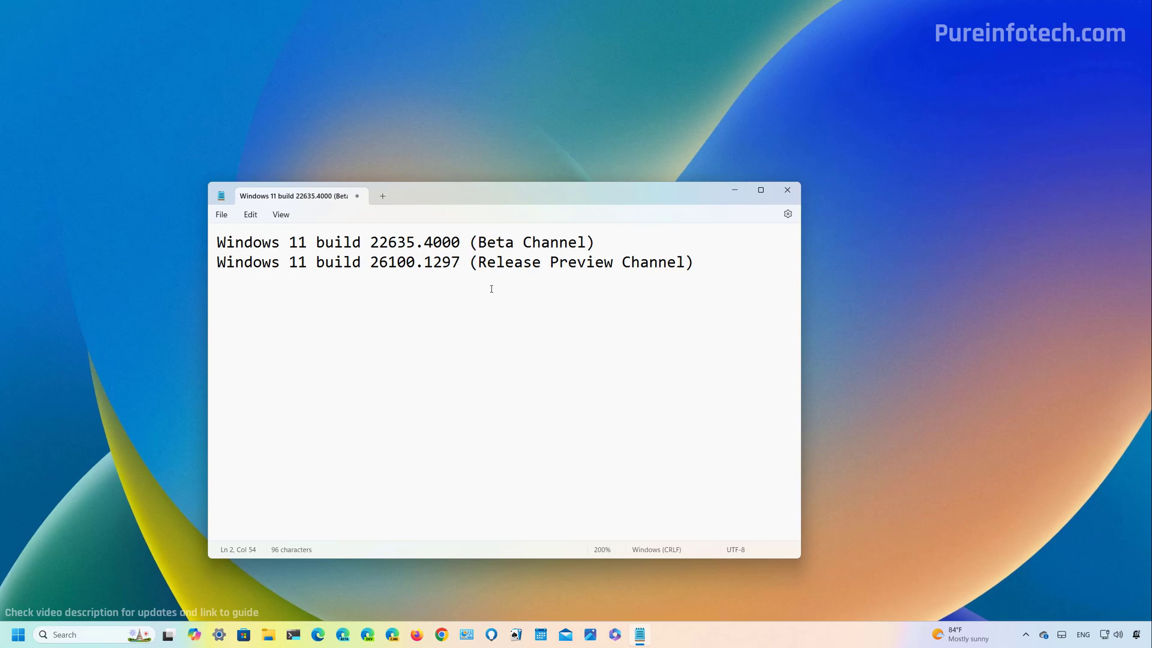
Minimize the Notepad window to the taskbar.
click(739, 188)
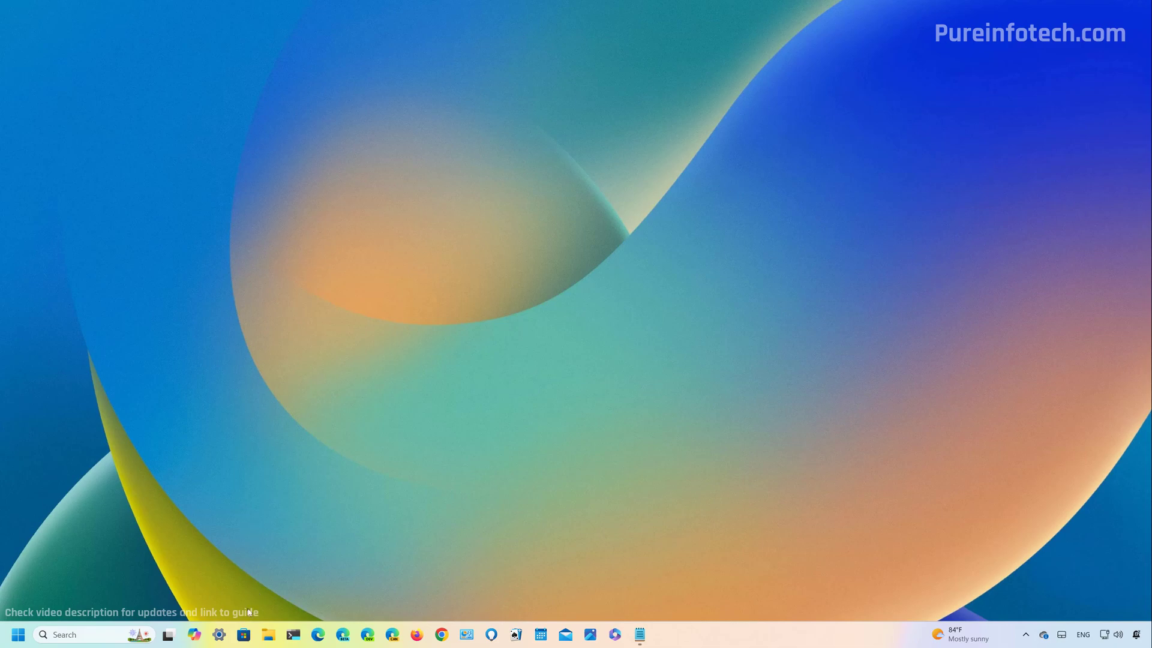
right_click(268, 636)
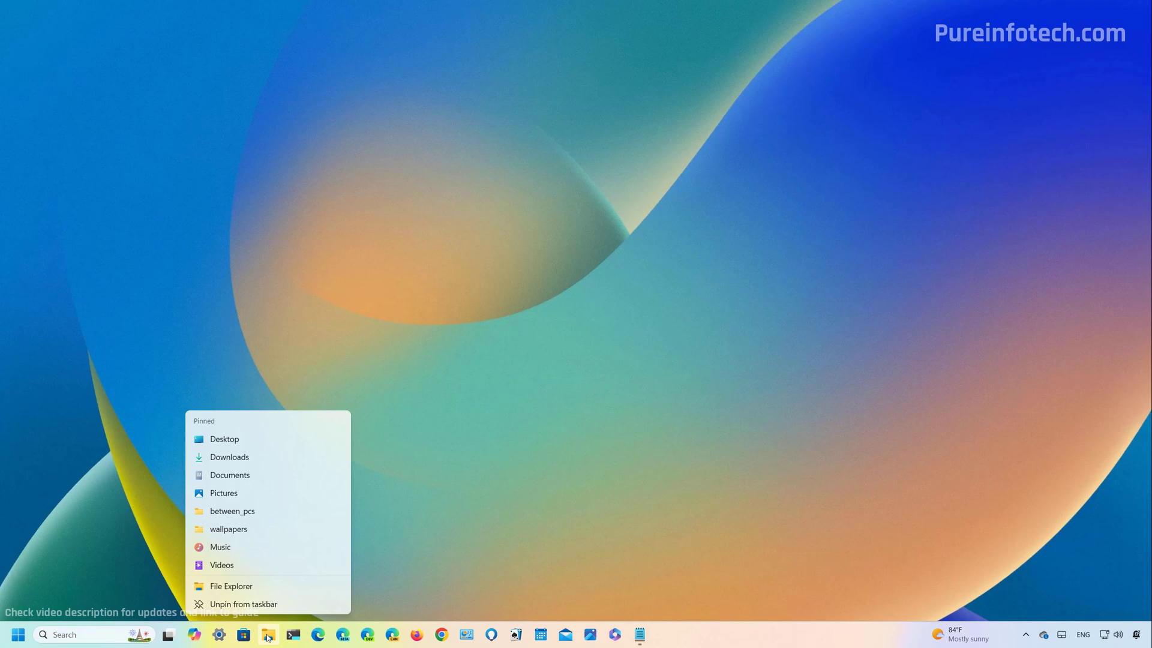
right_click(293, 635)
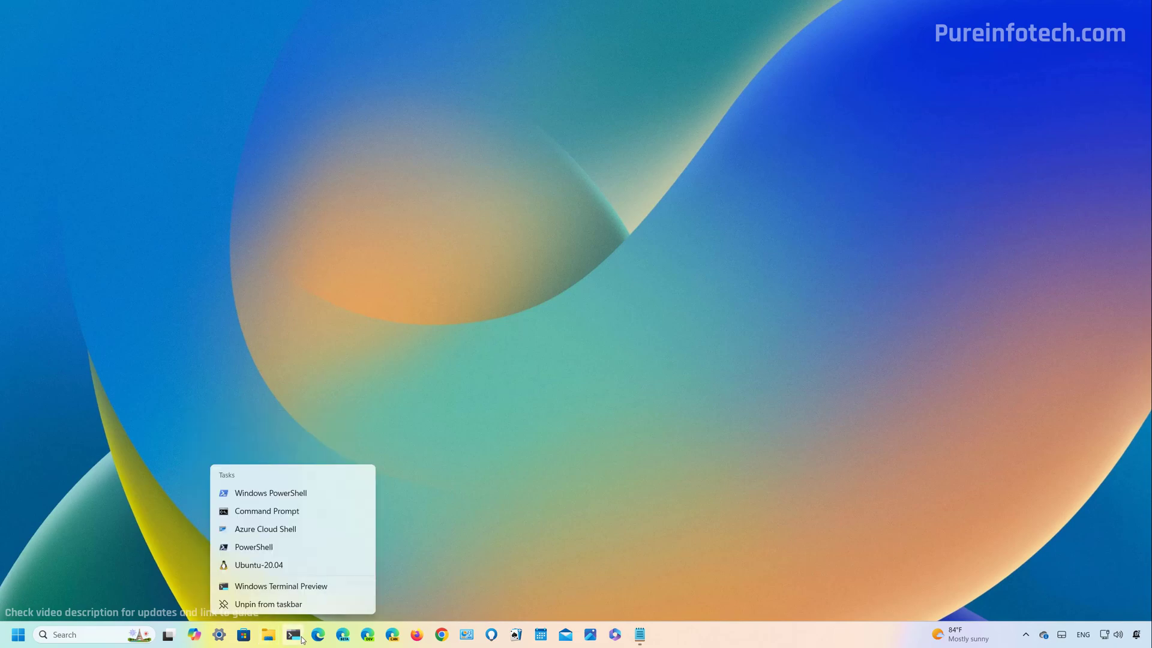
right_click(341, 639)
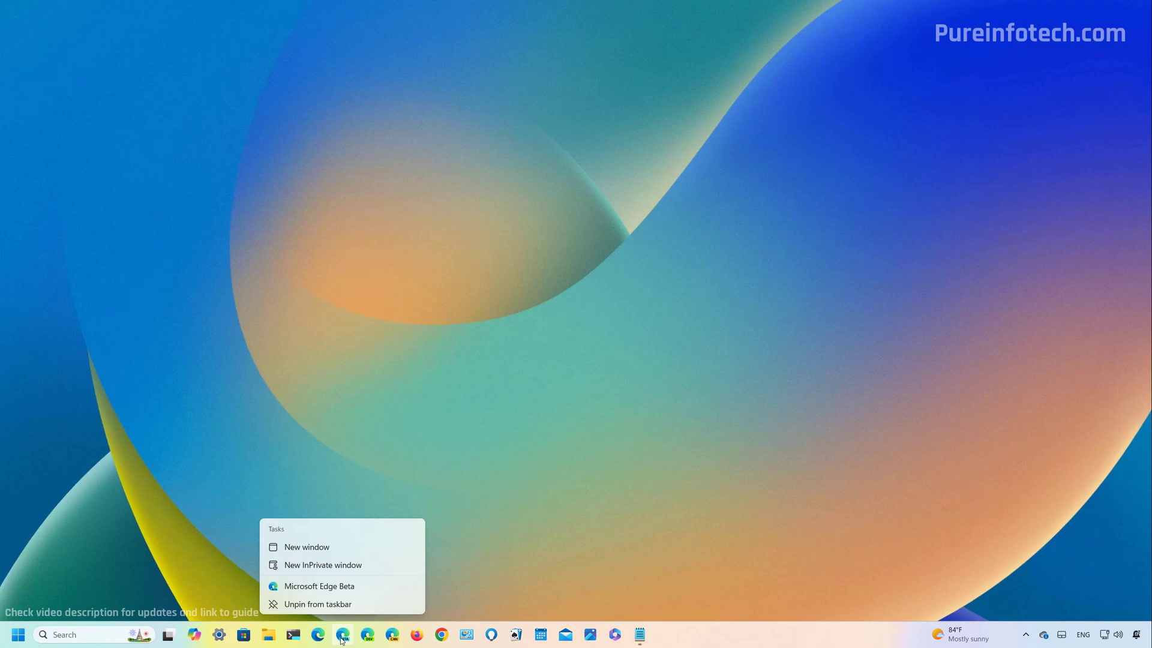
mouse_move(641, 637)
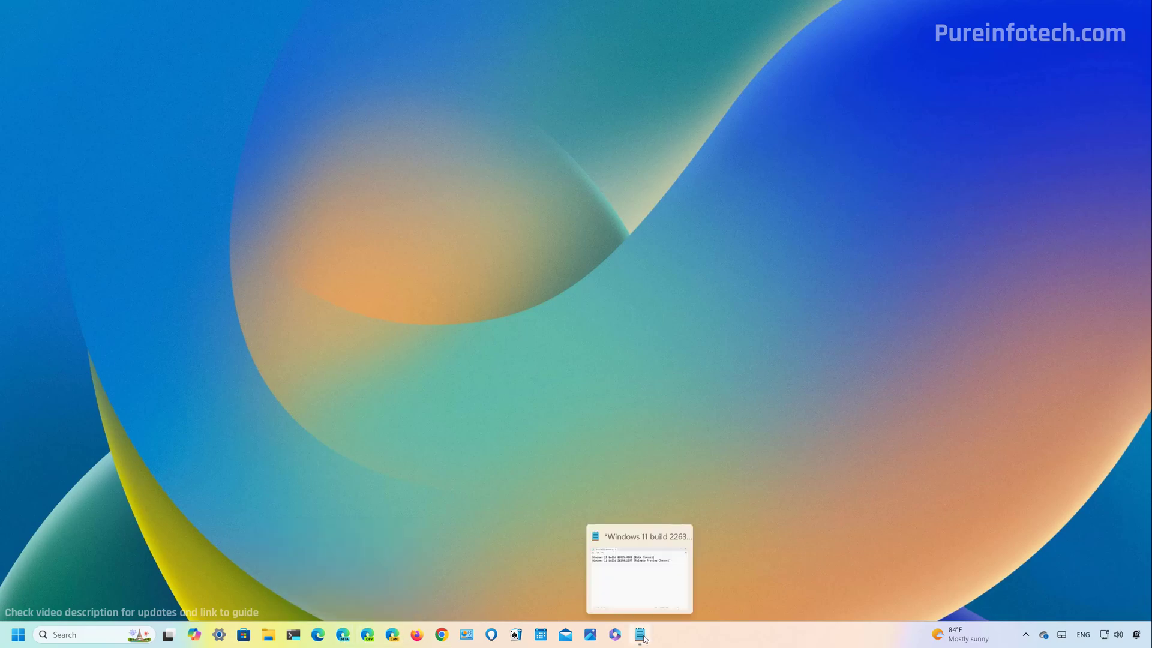
mouse_move(652, 590)
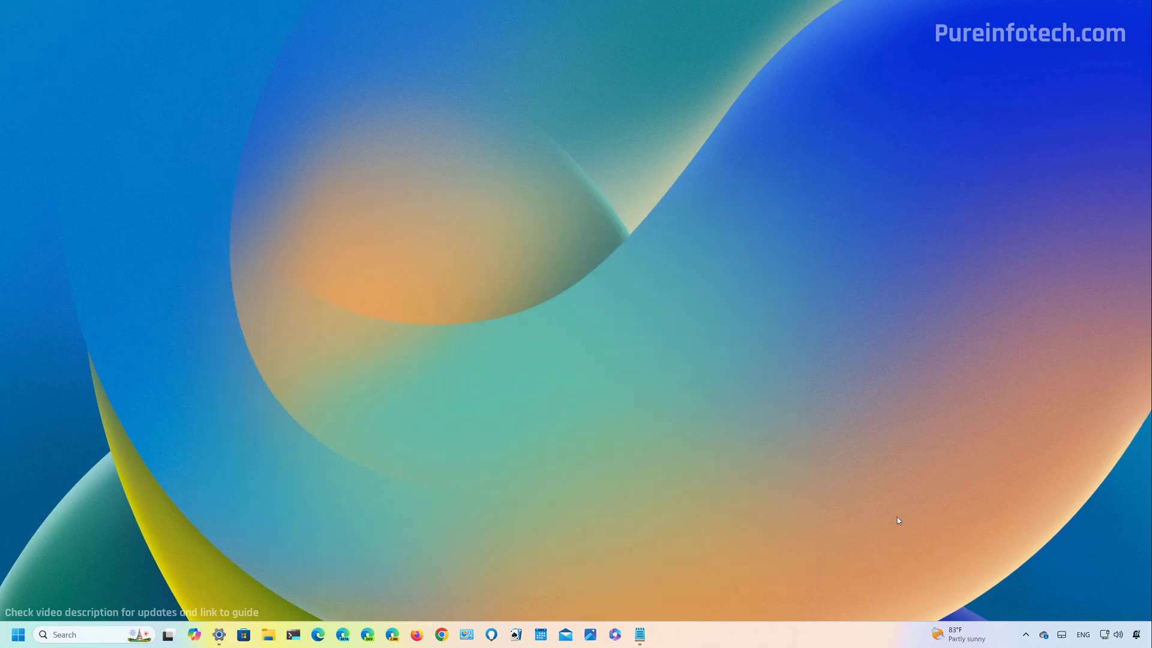
Open the Widgets board from the taskbar weather widget.
click(965, 636)
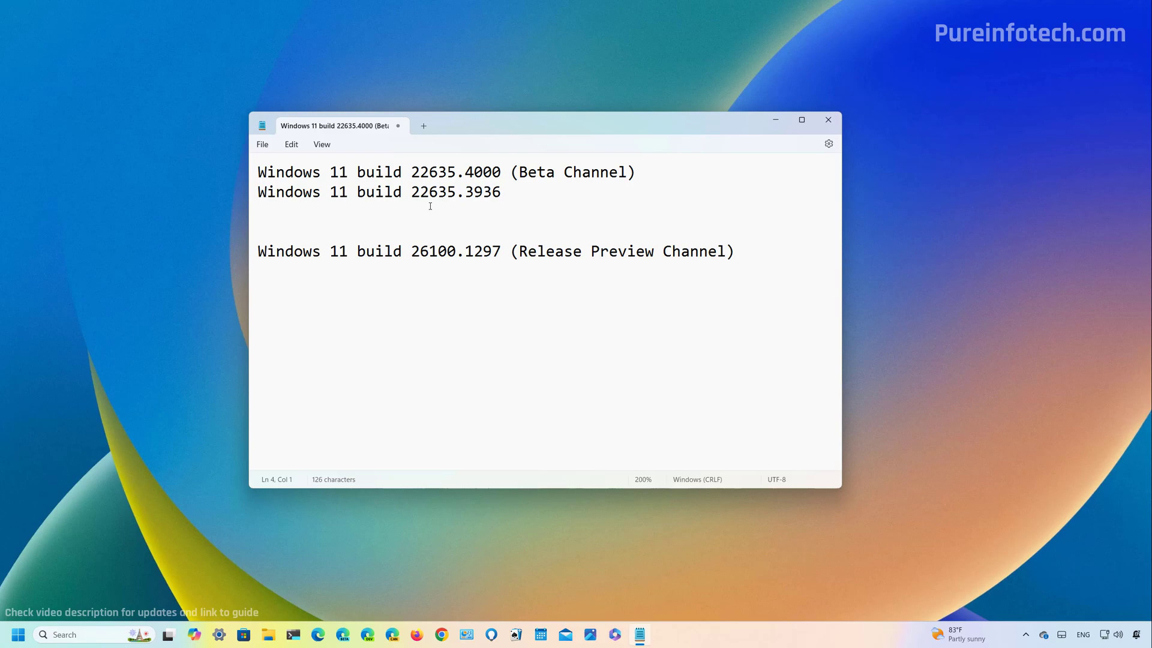
Hide Notepad, open a taller, centred File Explorer window and open Local Disk (C:) from This PC.
key(super+d)
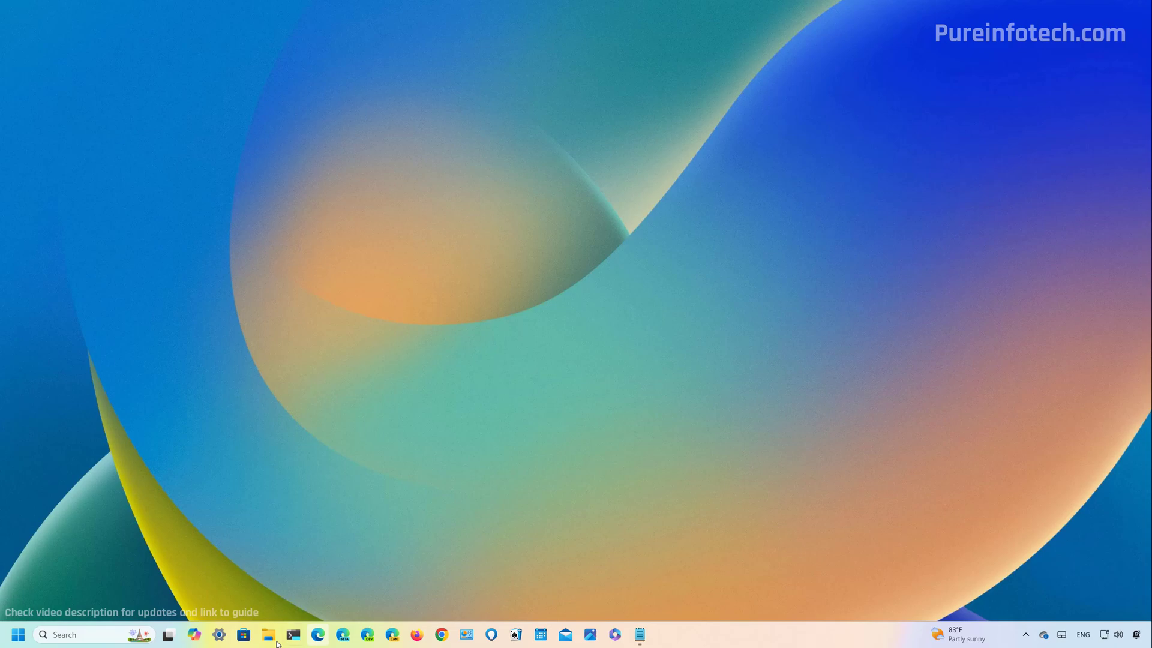
click(268, 635)
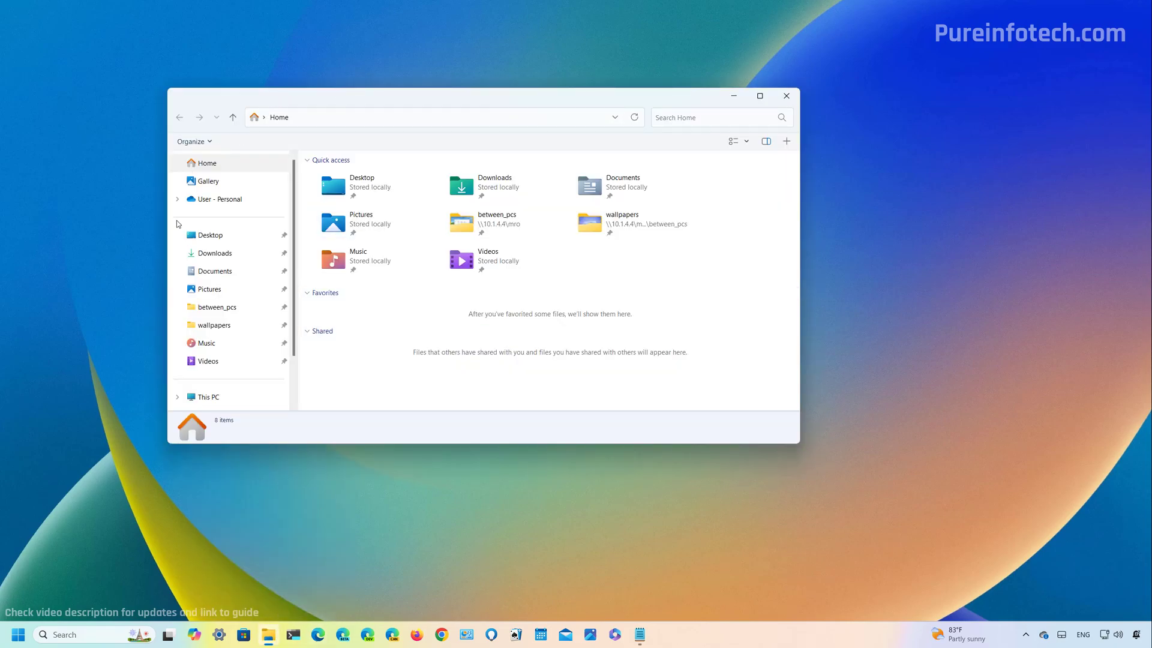
drag(442, 444, 441, 502)
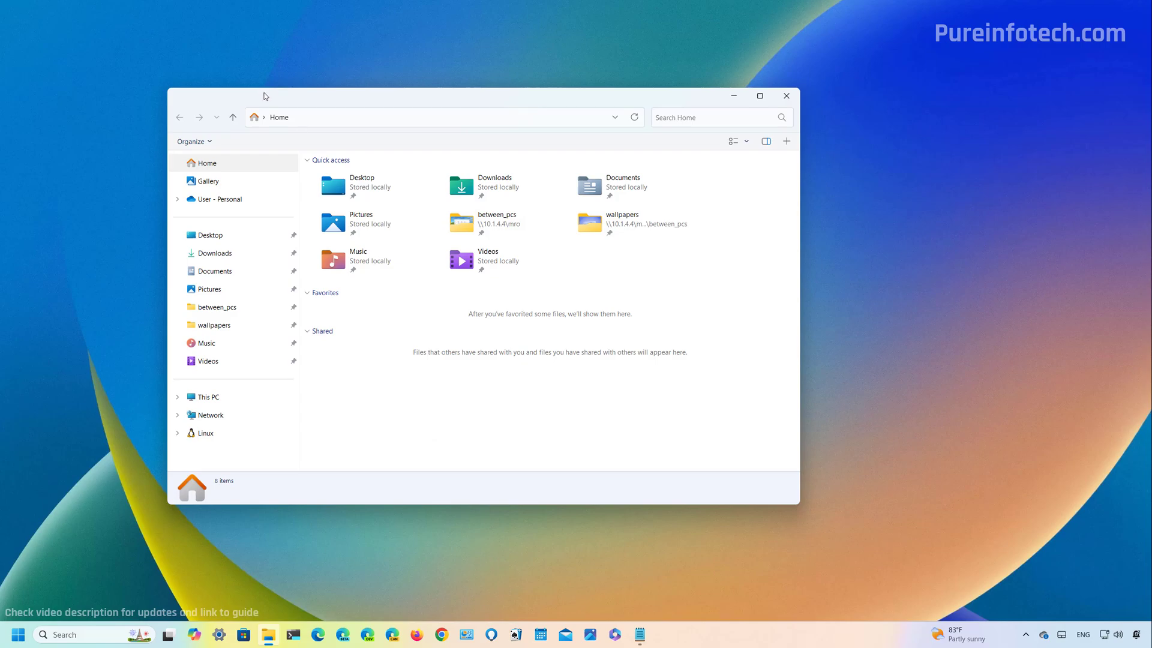
drag(230, 98, 284, 106)
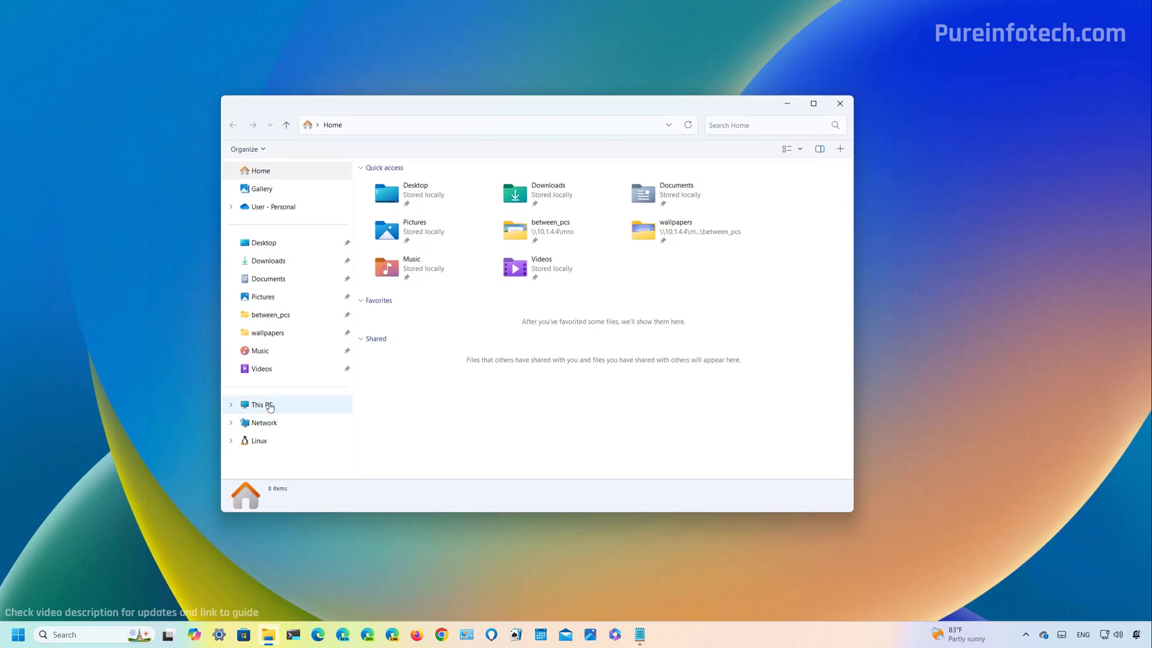
click(270, 406)
double_click(420, 191)
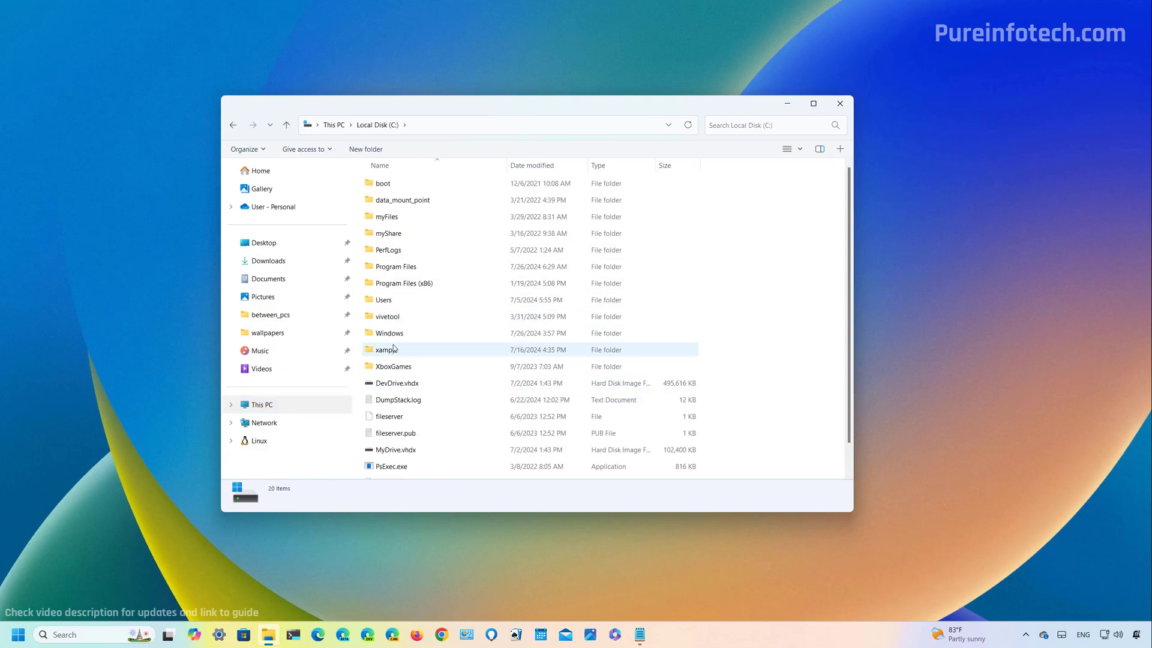
In the vivetool folder, bring up Open with for Newtonsoft.Json.dll.
double_click(387, 316)
right_click(402, 236)
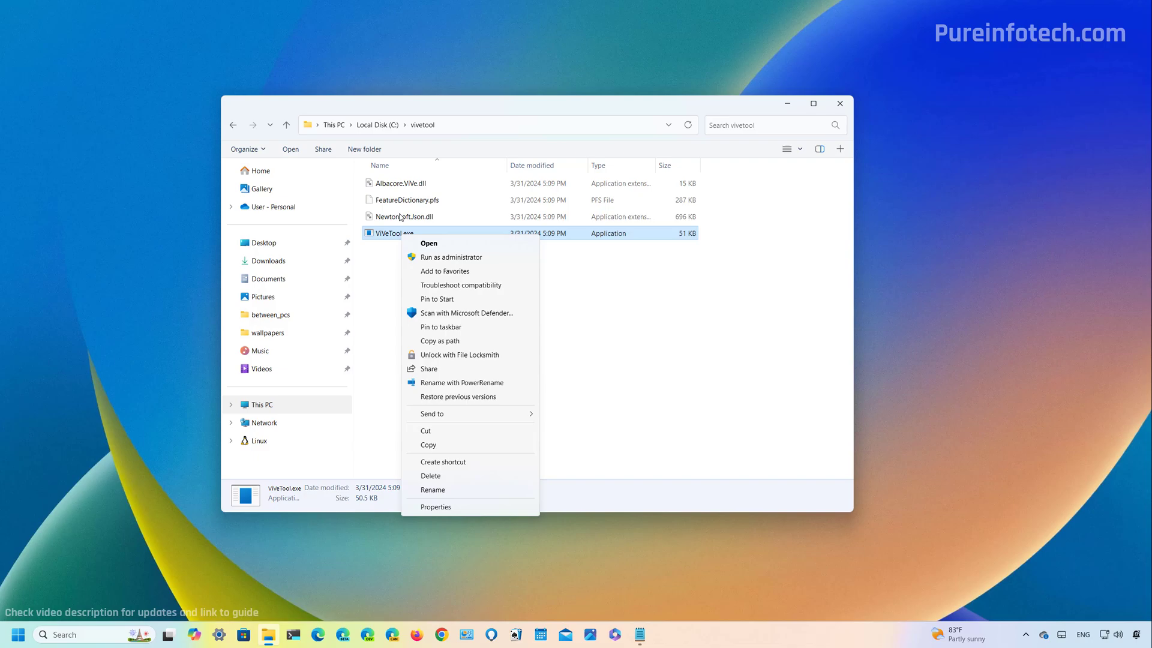
right_click(401, 218)
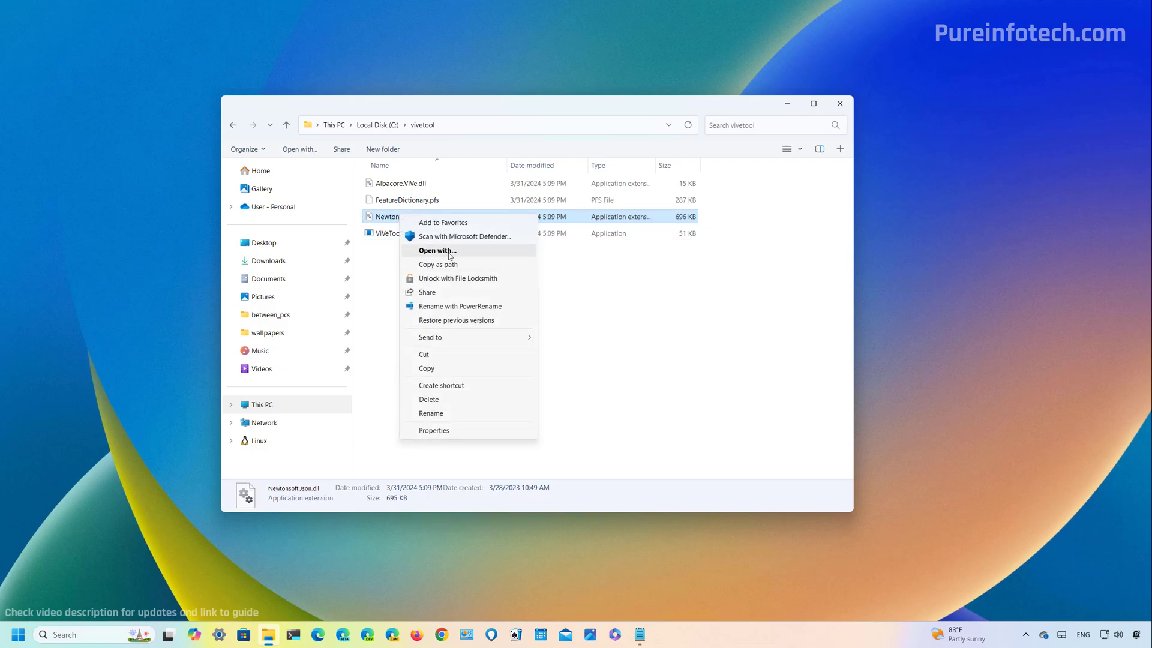
click(448, 253)
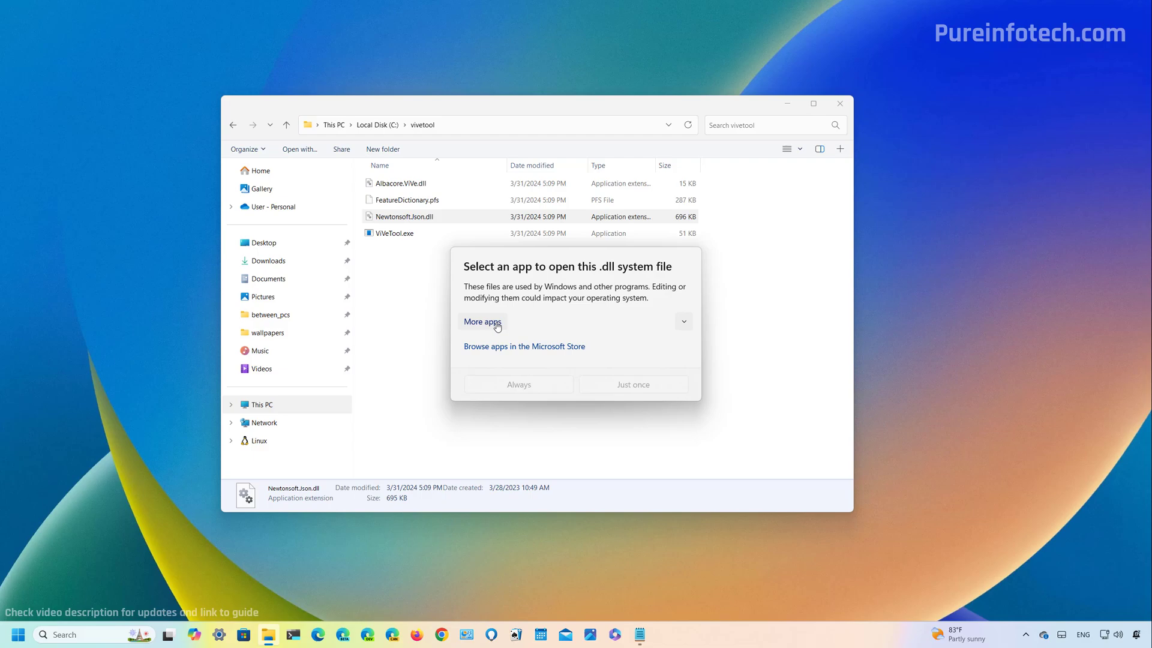
Expand More apps in the app chooser and select Firefox.
click(497, 327)
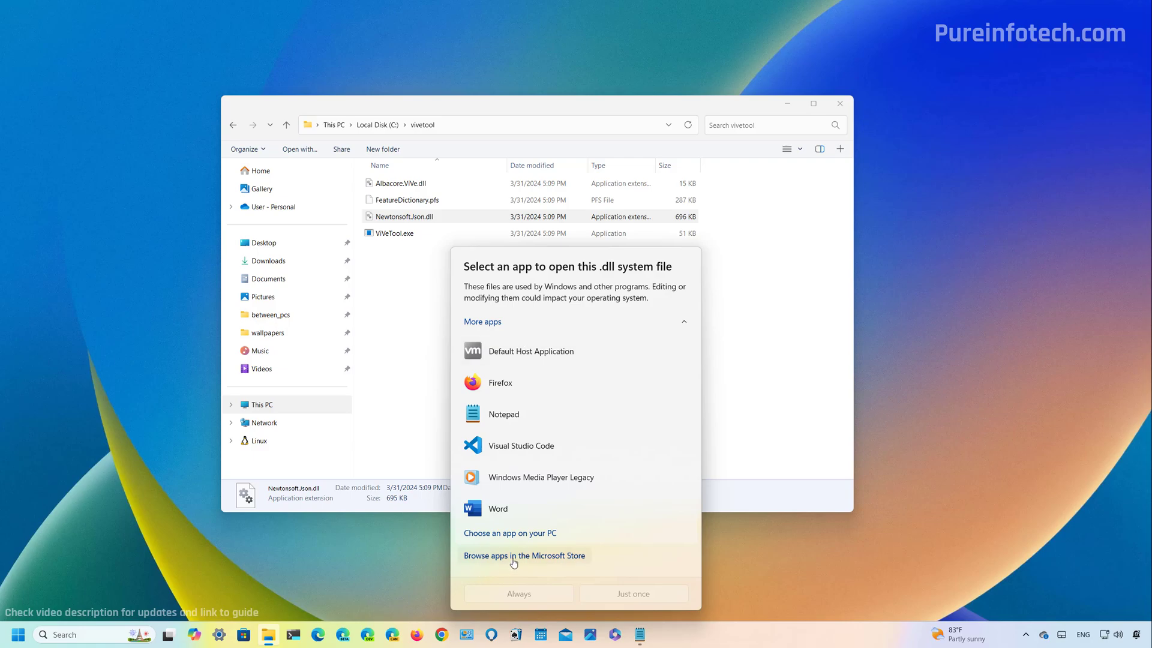
click(682, 324)
click(486, 322)
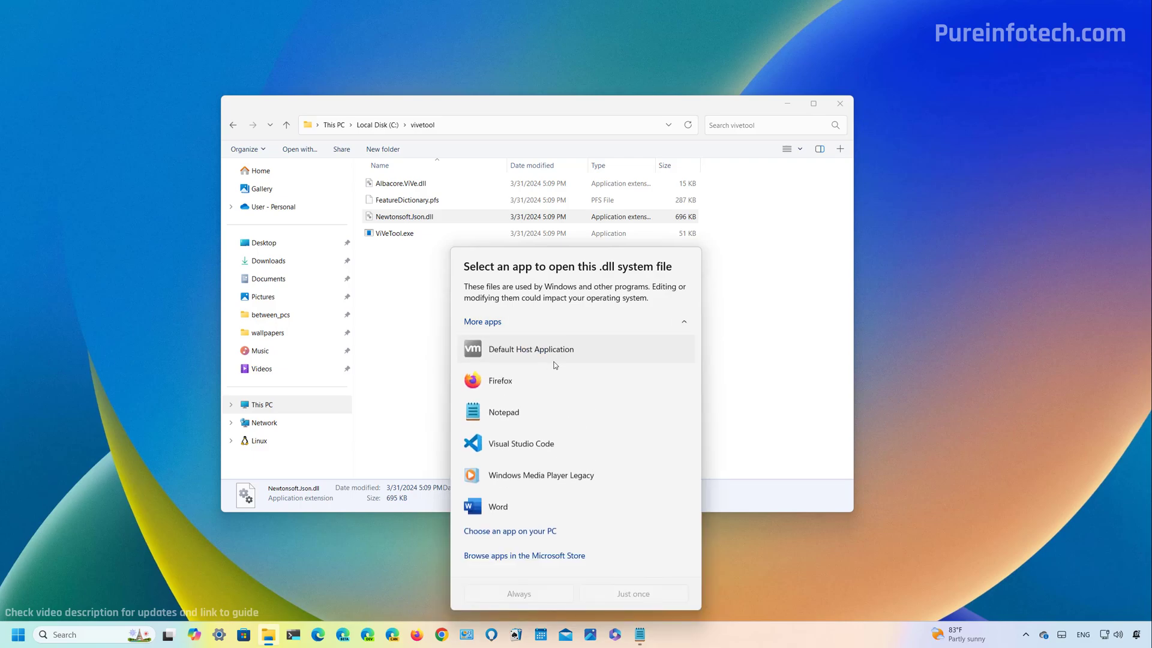
click(497, 380)
click(670, 319)
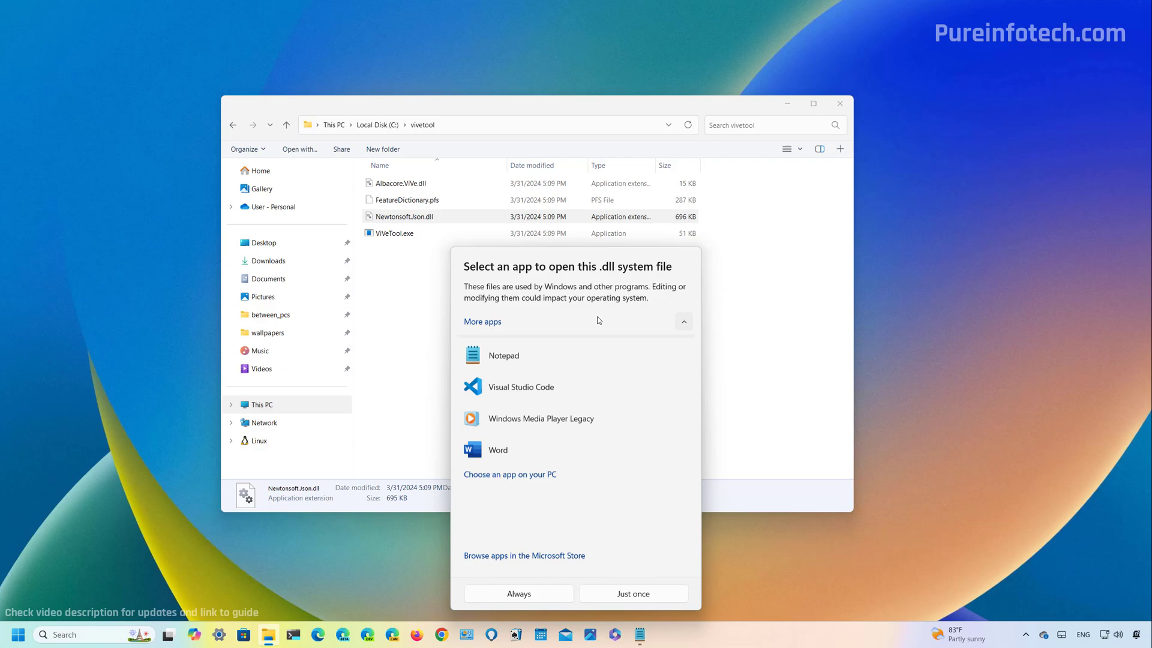
Open Settings in a restored window and go to Privacy & security > Recommendations & offers.
key(super+d)
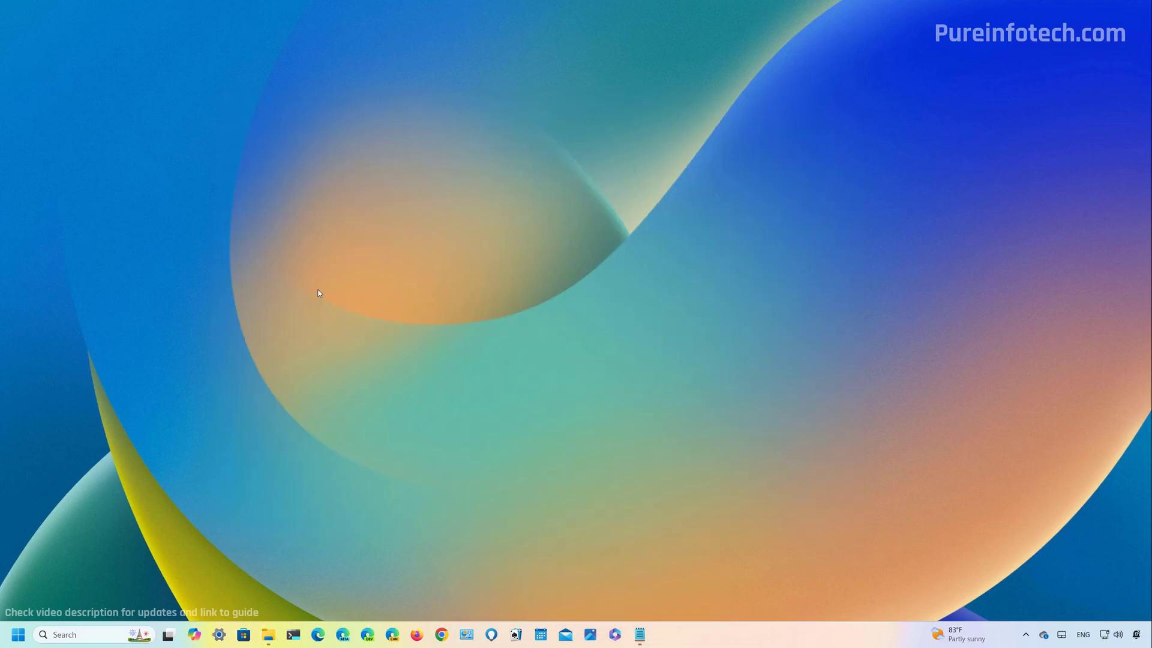
click(220, 634)
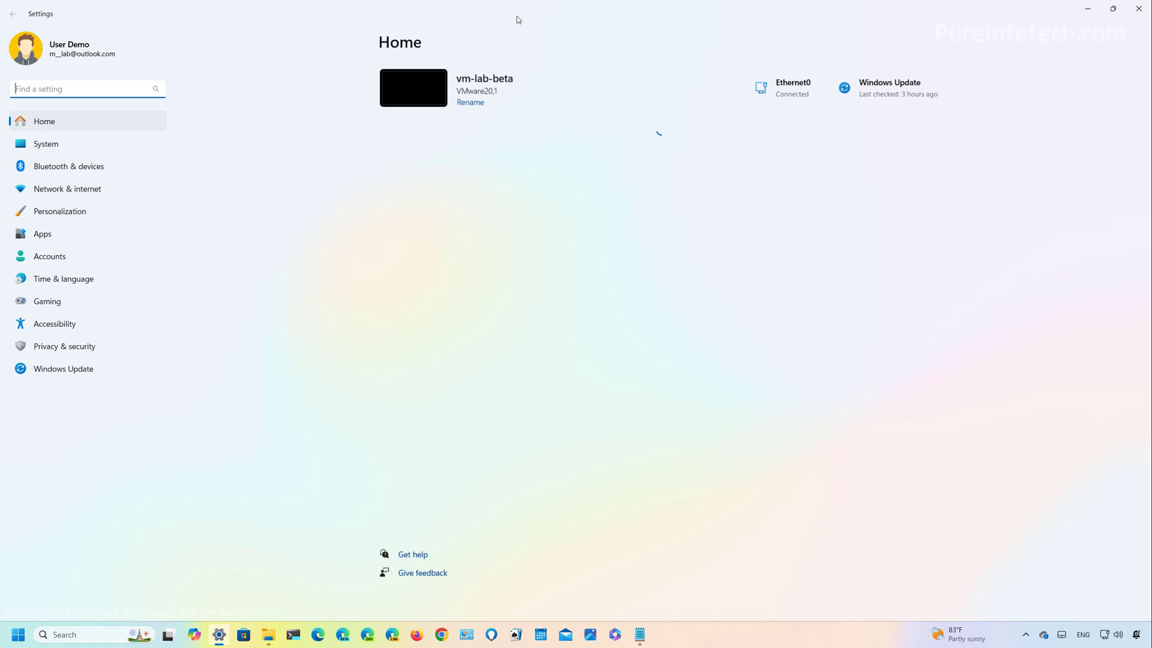
double_click(517, 16)
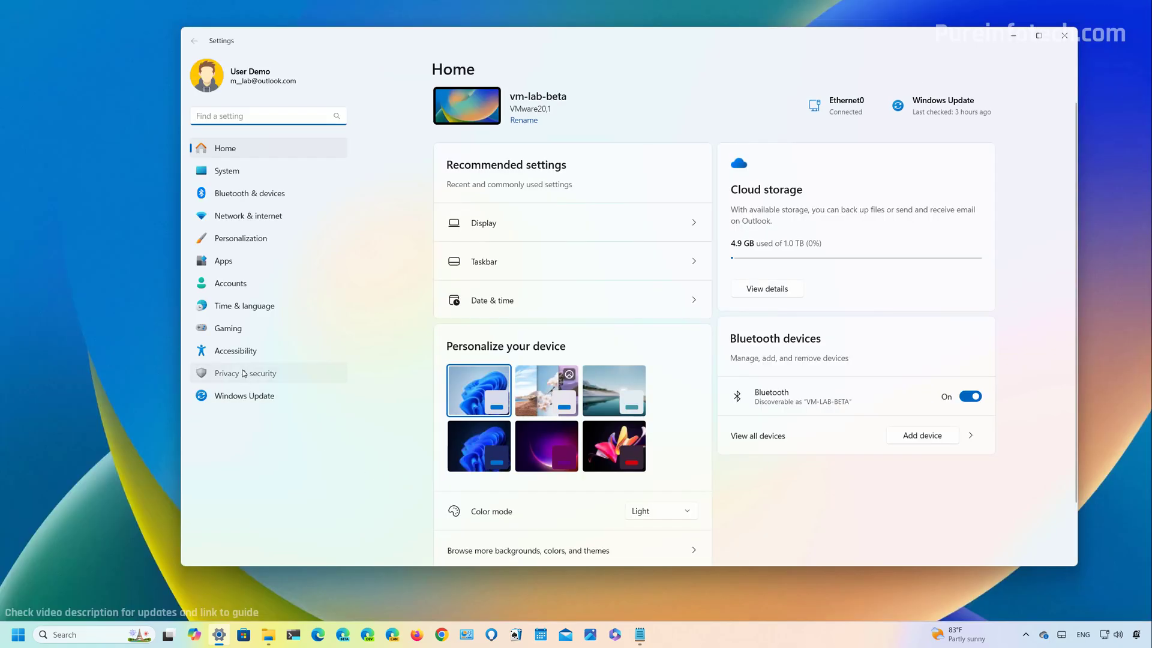
click(243, 378)
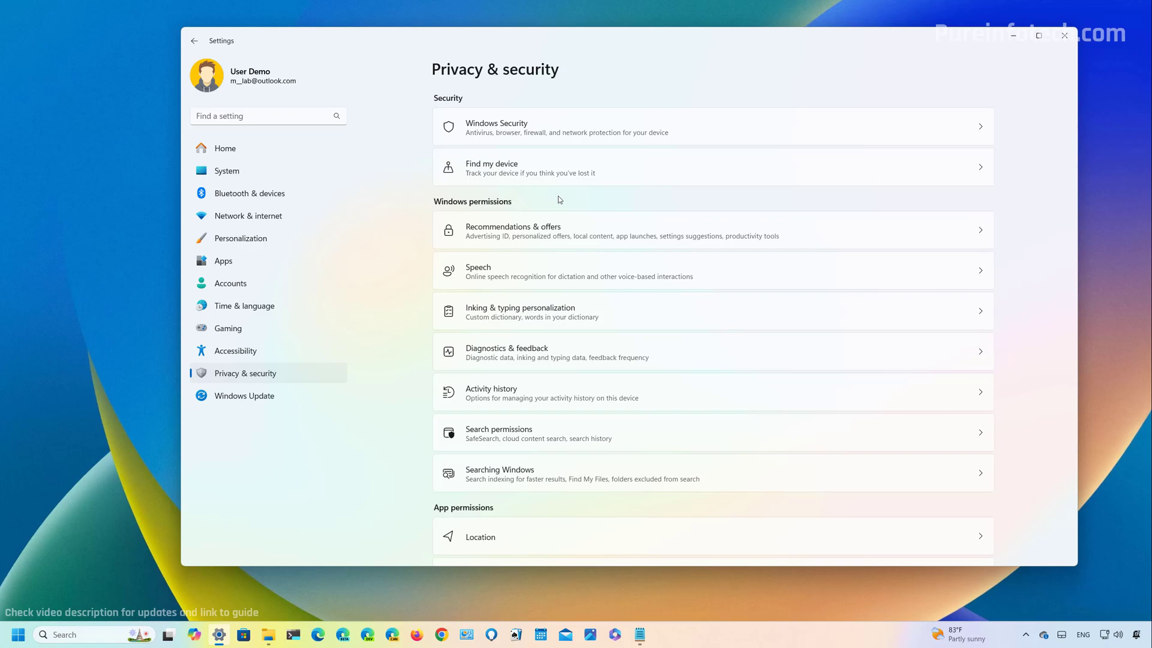
click(520, 235)
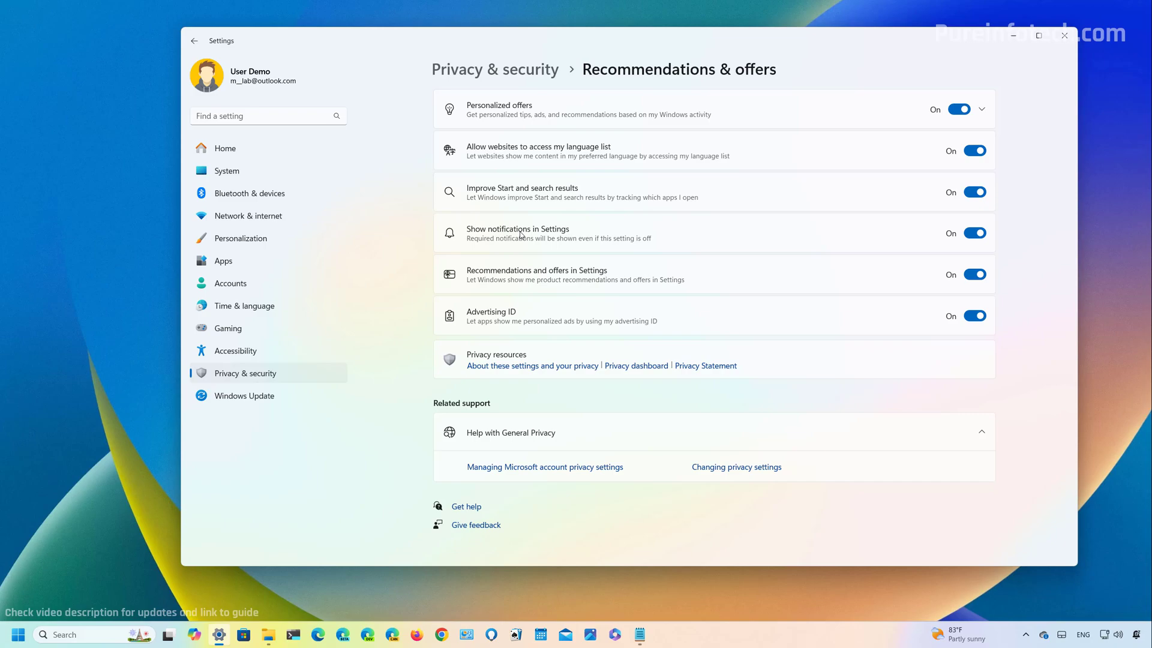
Expand and collapse Personalized offers, glance at Diagnostics & feedback, then return to Recommendations & offers.
click(541, 105)
click(540, 105)
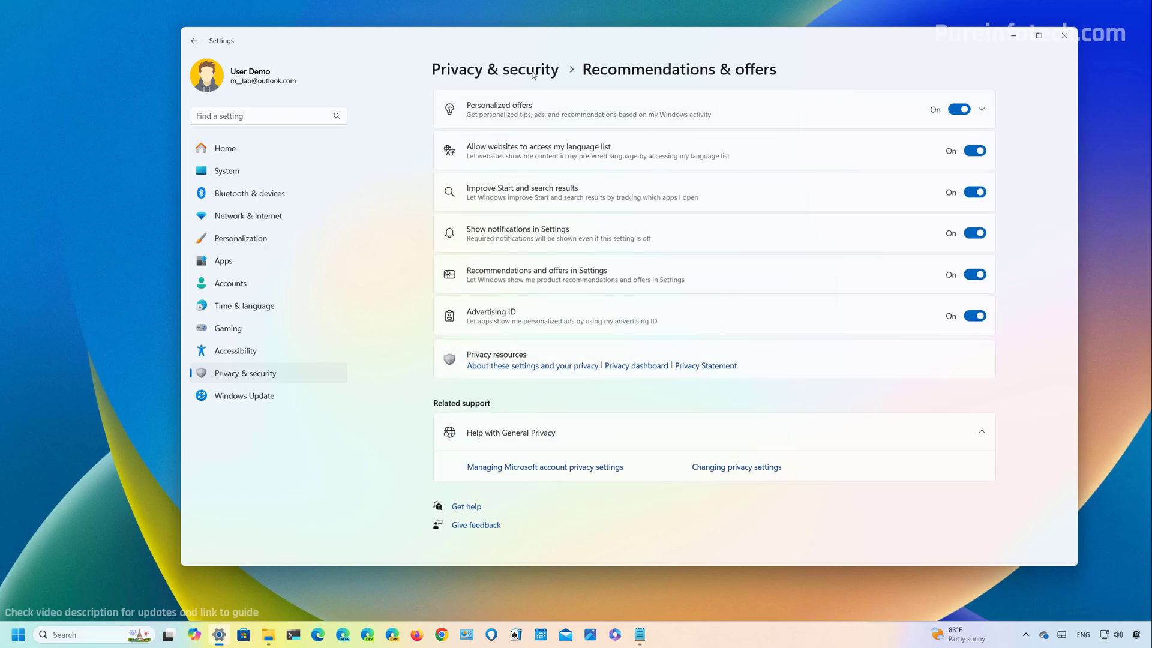
click(530, 70)
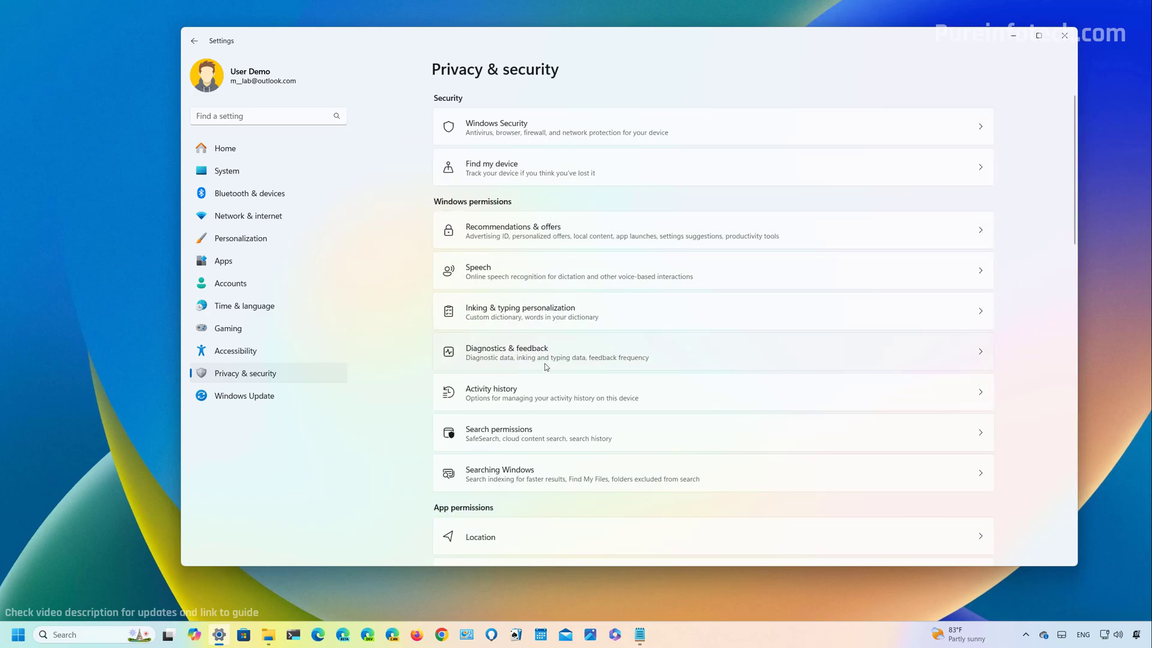
click(548, 357)
key(alt+Left)
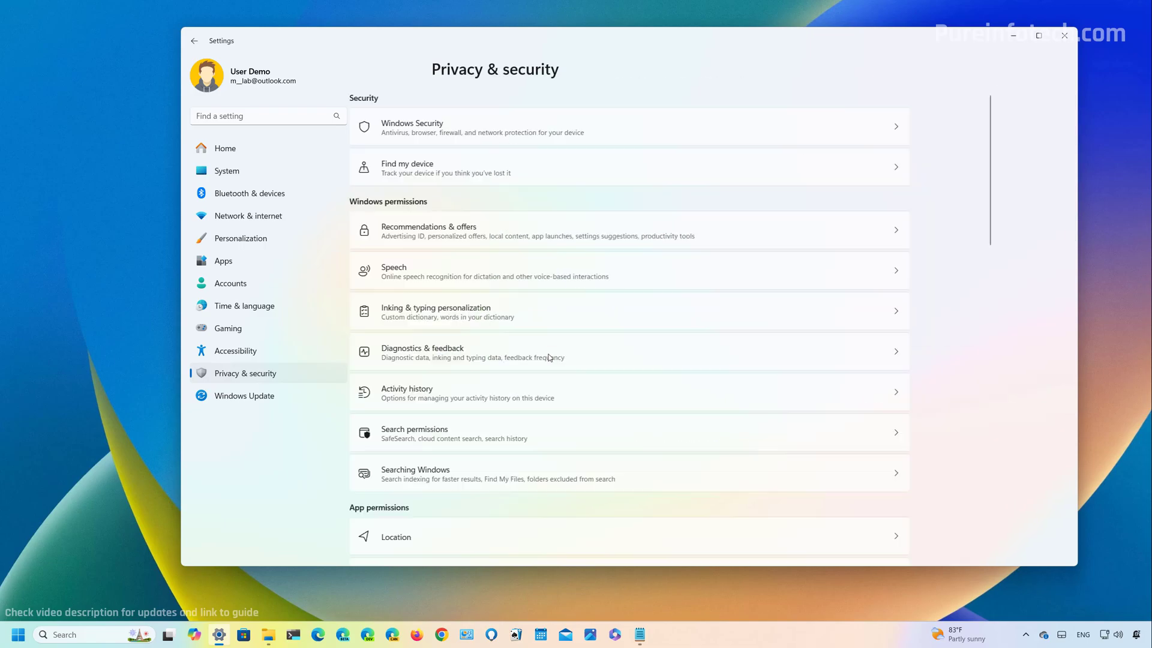
click(517, 234)
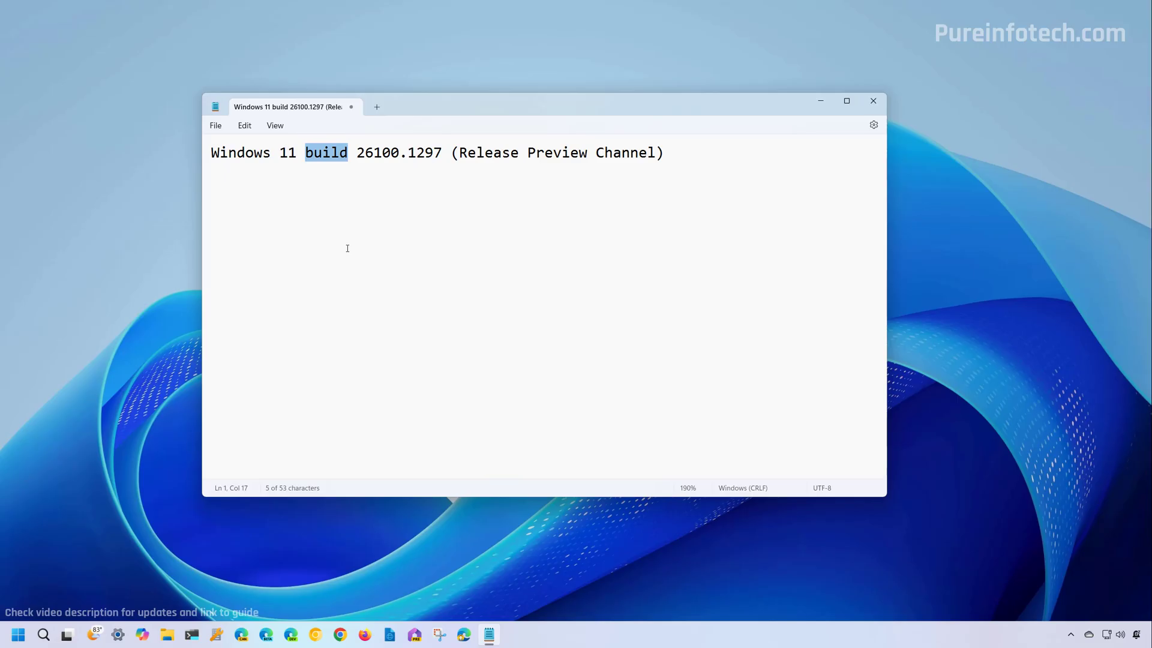
Deselect the word 'build' in the Release Preview build 26100.1297 note.
key(Right)
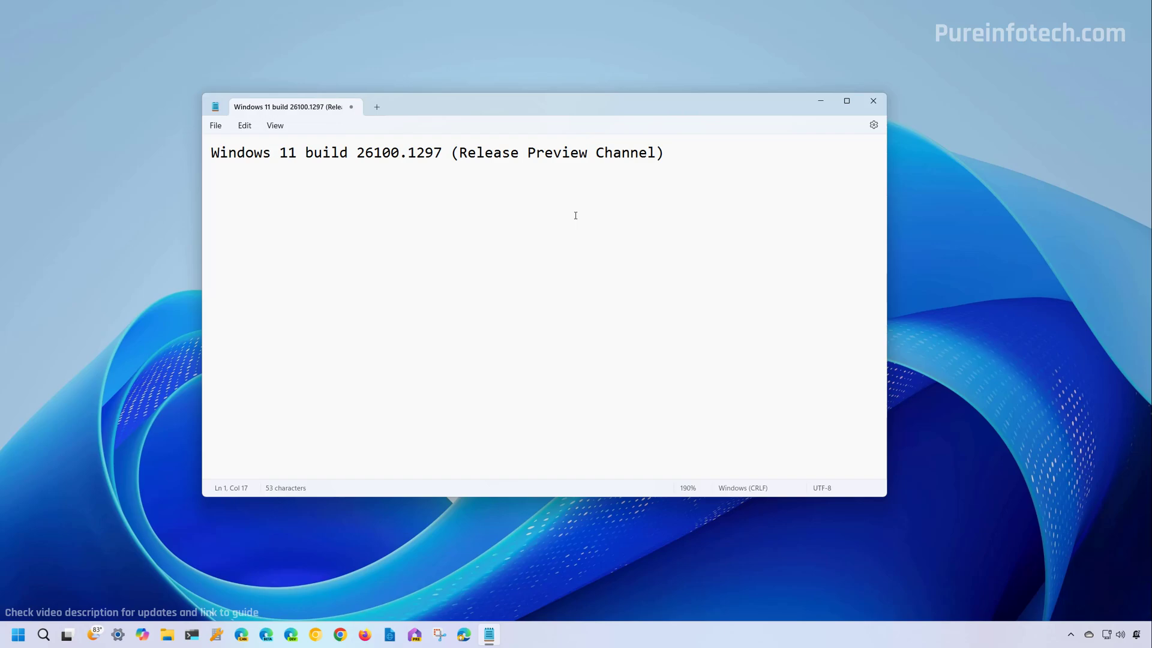
Minimize Notepad, then drag first_script.ps1 from Downloads > files onto the Downloads breadcrumb in File Explorer.
click(822, 102)
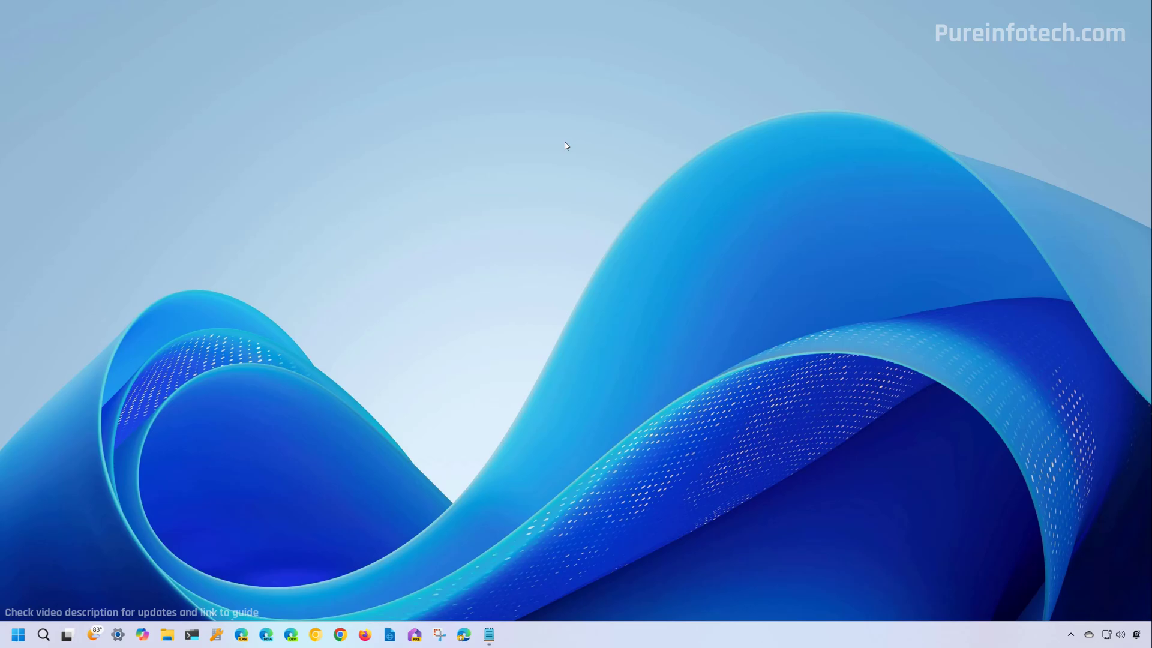
click(167, 634)
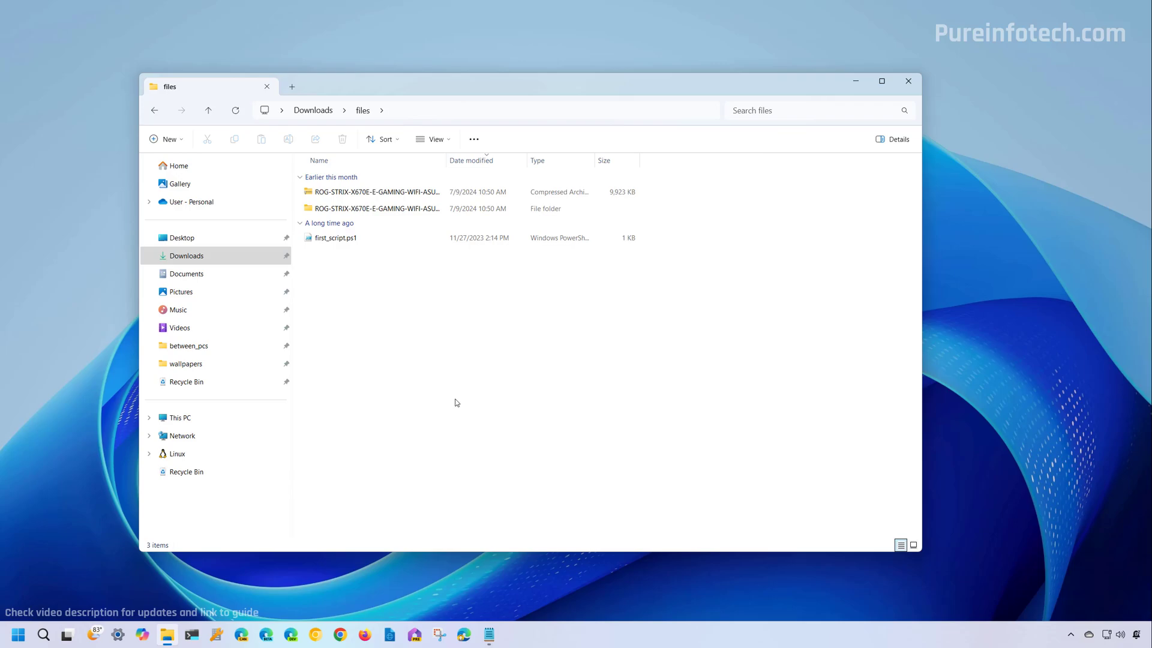
click(339, 241)
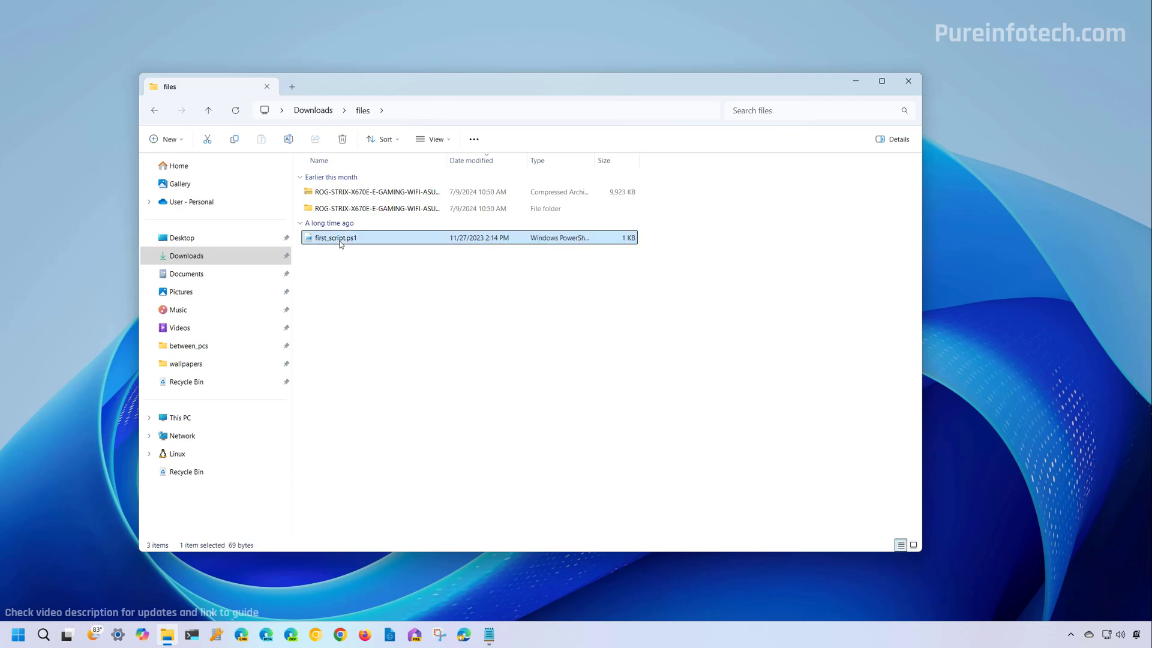
drag(340, 241, 321, 112)
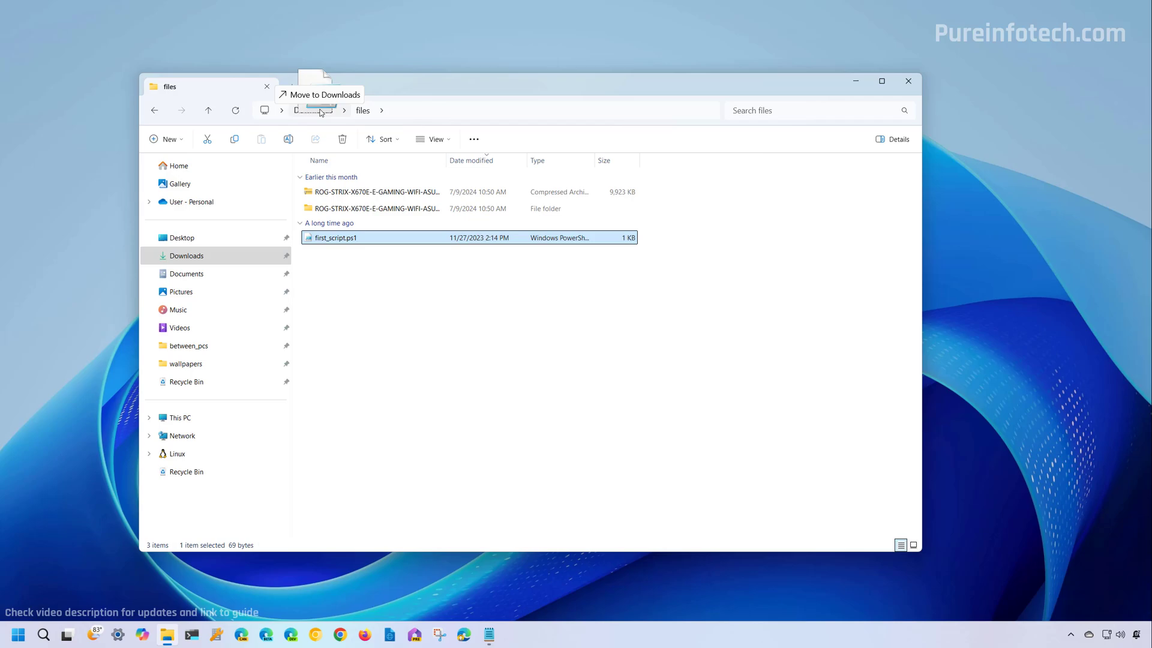
drag(320, 112, 320, 112)
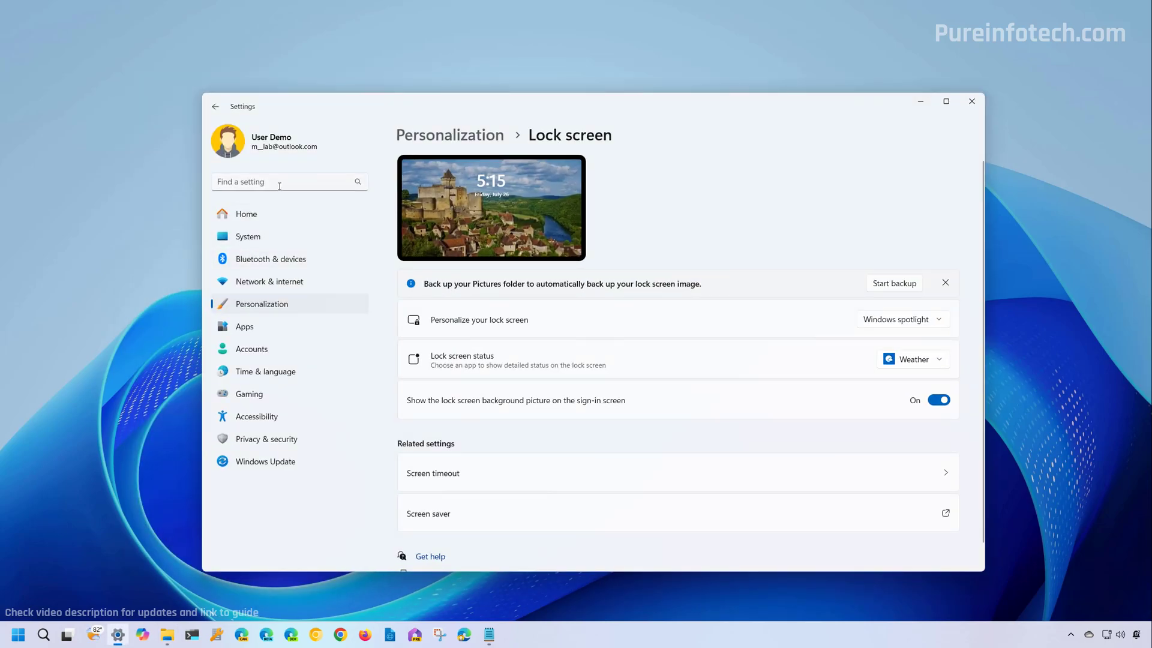
Search Settings for 'backup' to reach the Windows backup page, then reveal the desktop with Win+D.
click(280, 186)
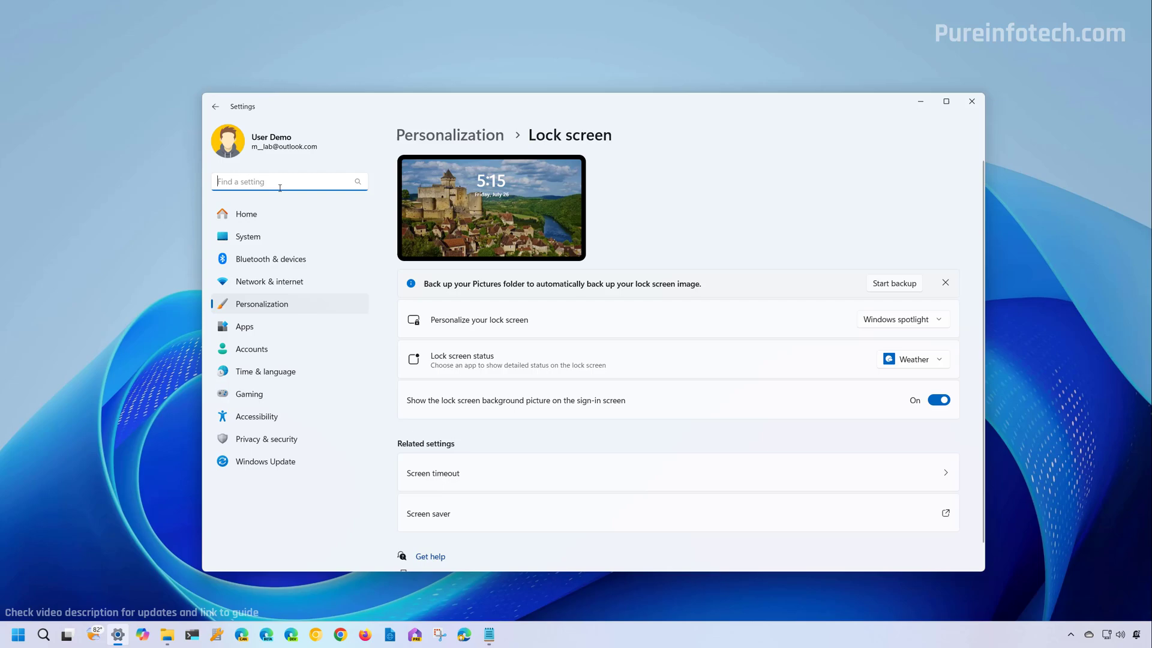
text(backup)
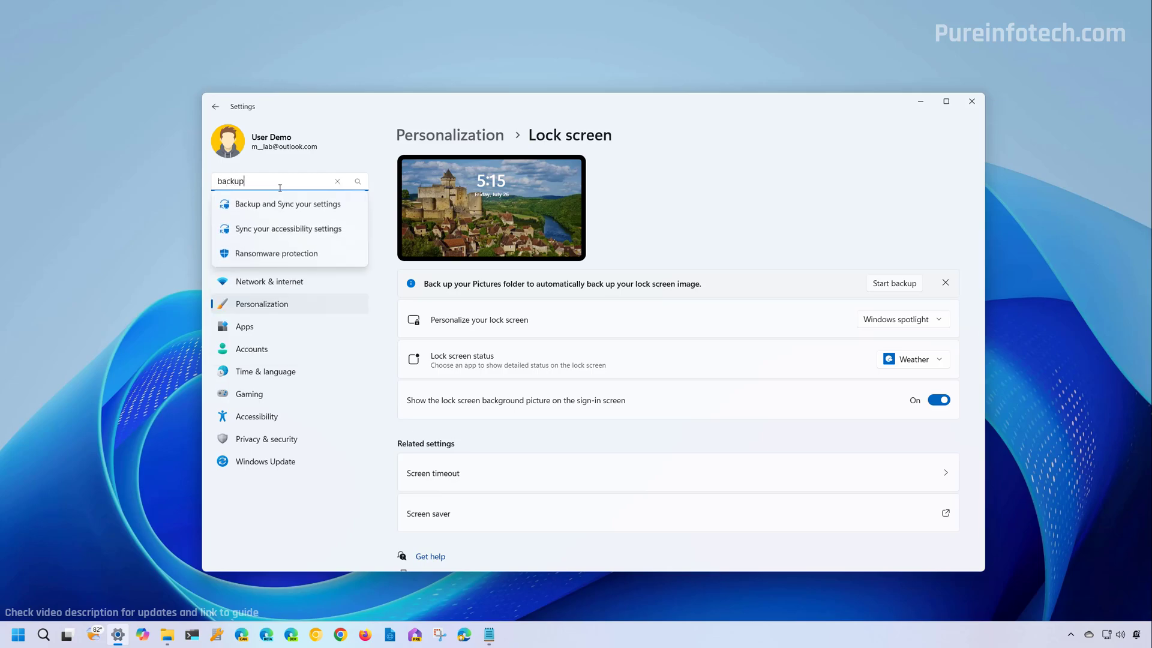
key(Return)
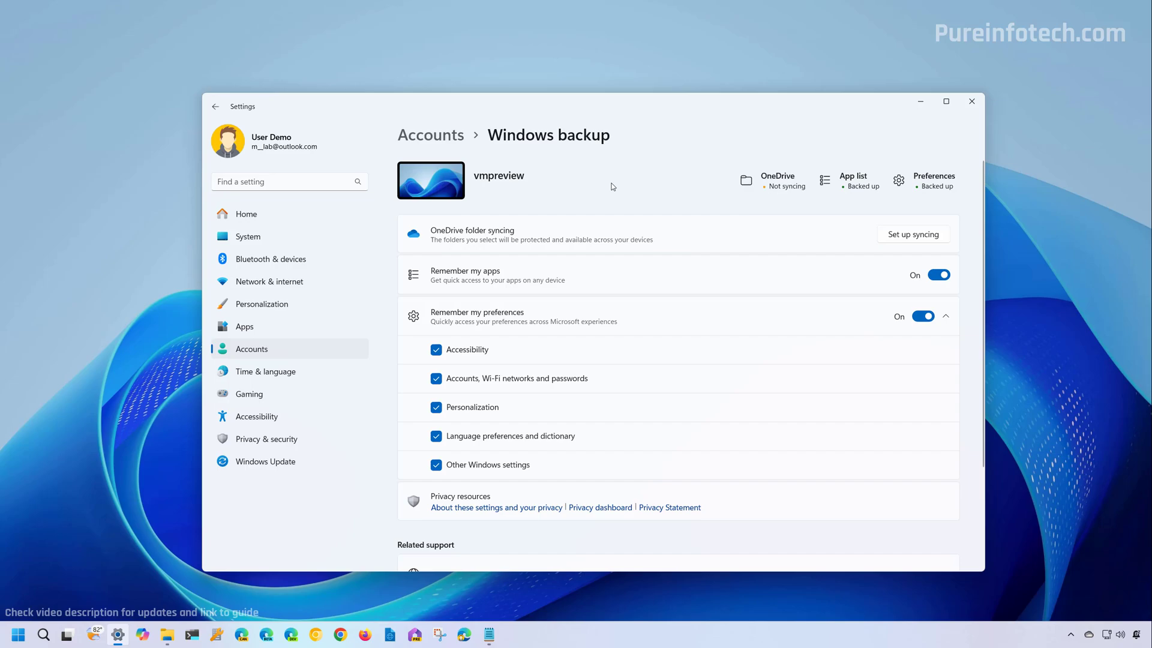
key(super+d)
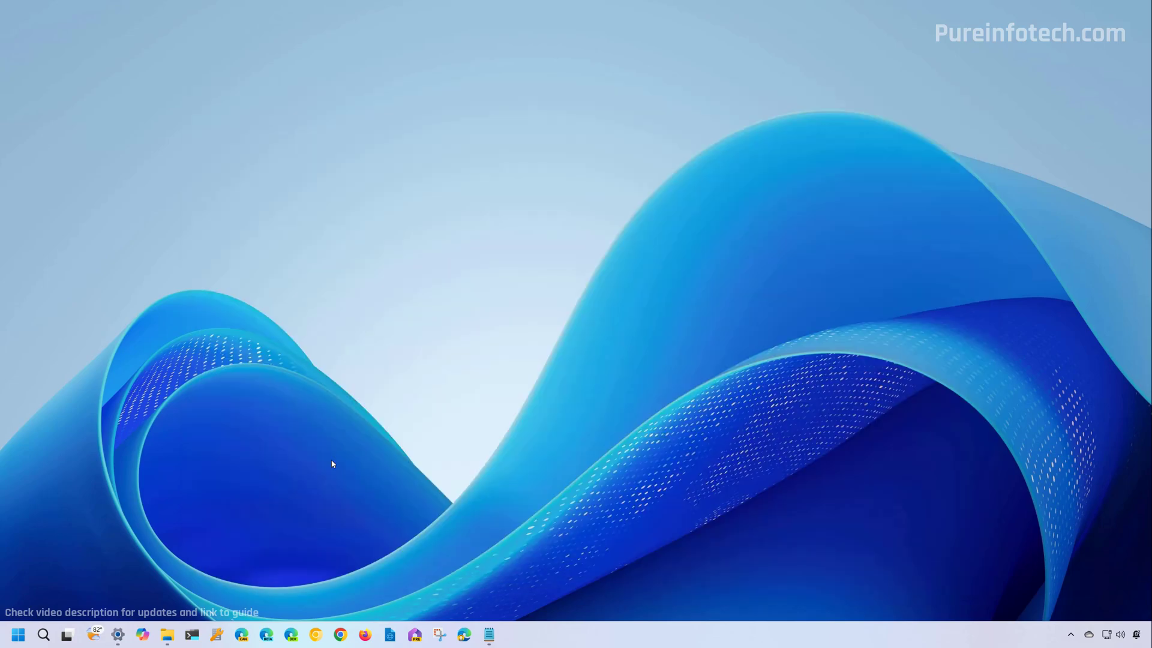
Open the ROG-STRIX-X670E-E-GAMING-WIFI-ASUS-2120 folder and share the .CAP firmware file from its context menu.
click(169, 637)
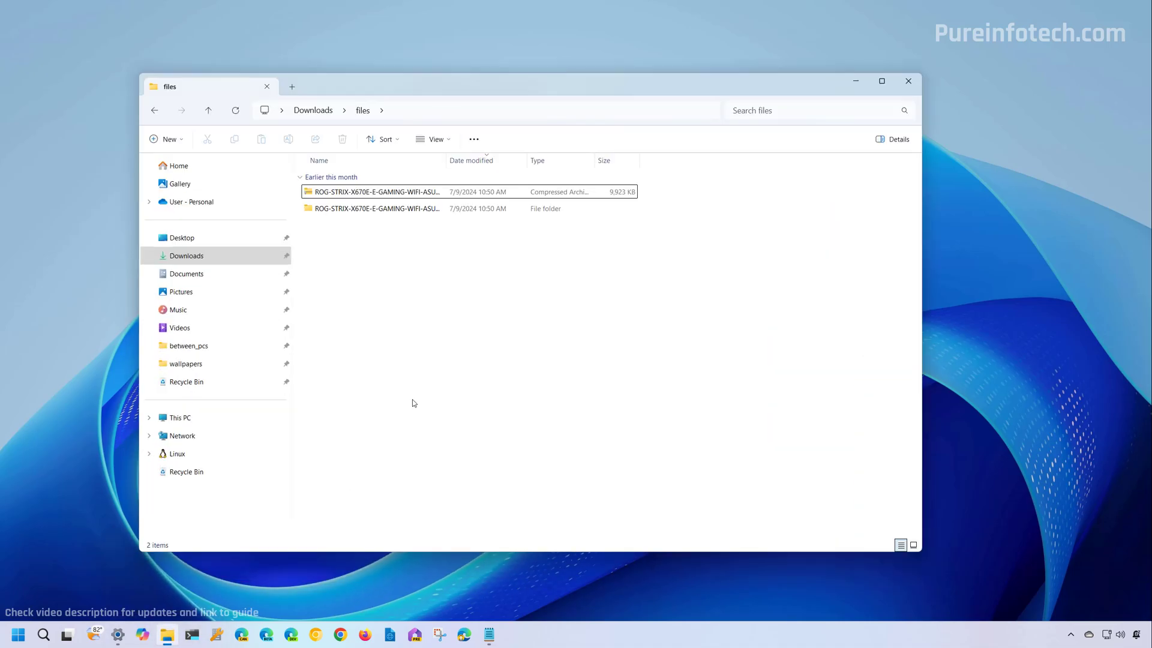
click(336, 210)
double_click(336, 210)
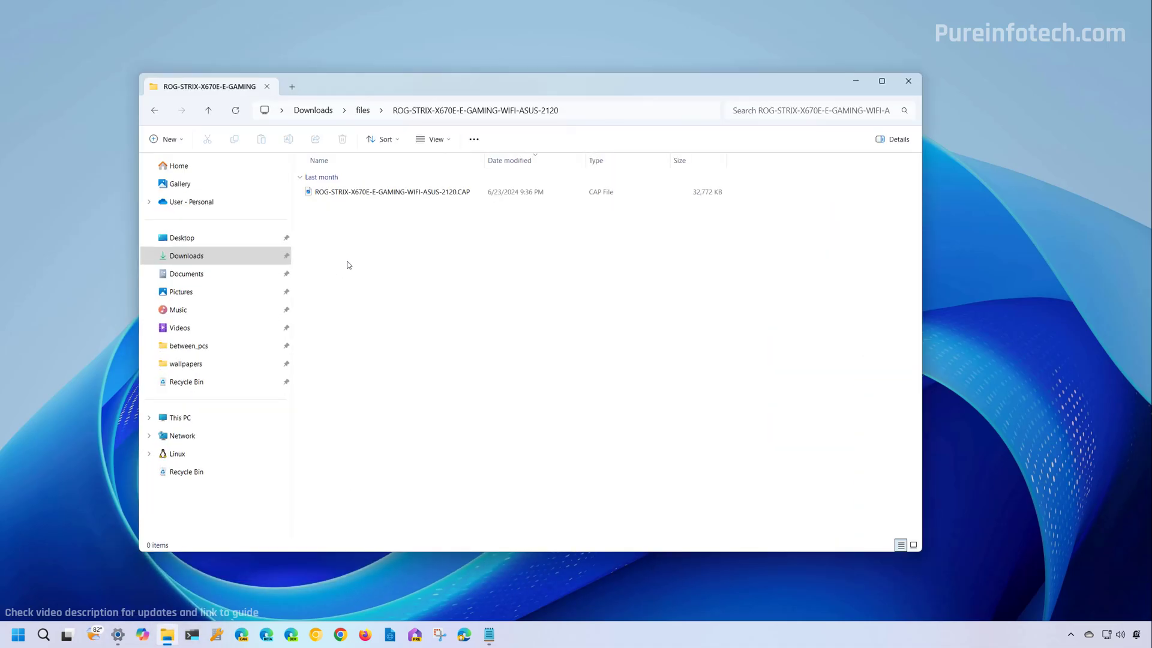
click(334, 192)
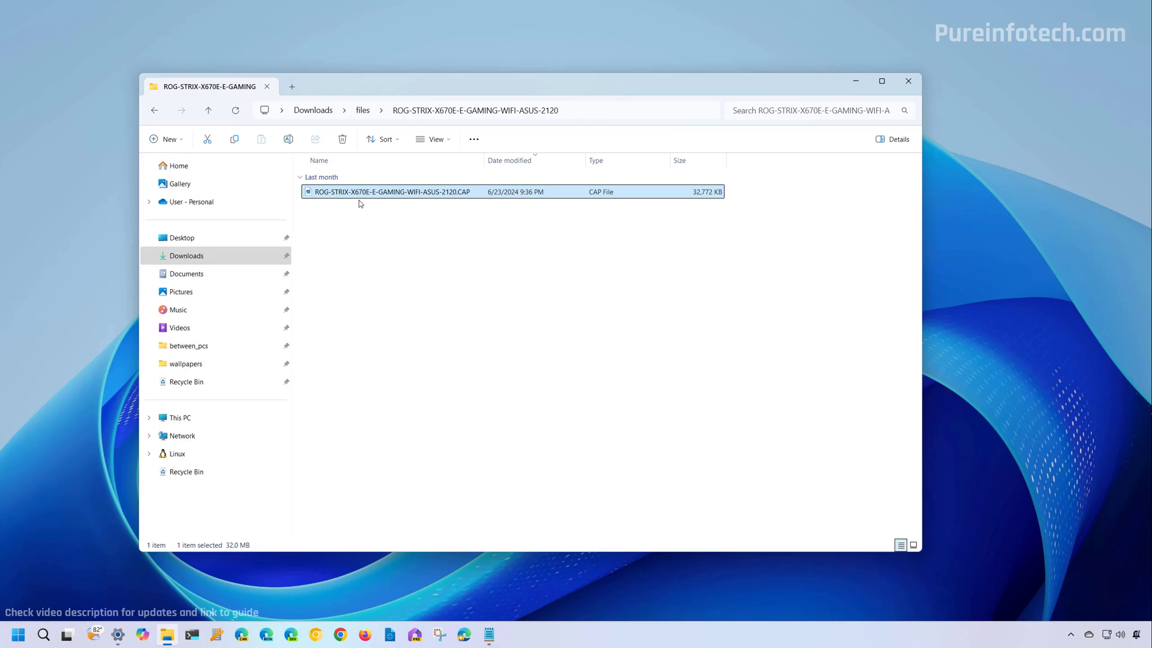
right_click(359, 194)
click(396, 272)
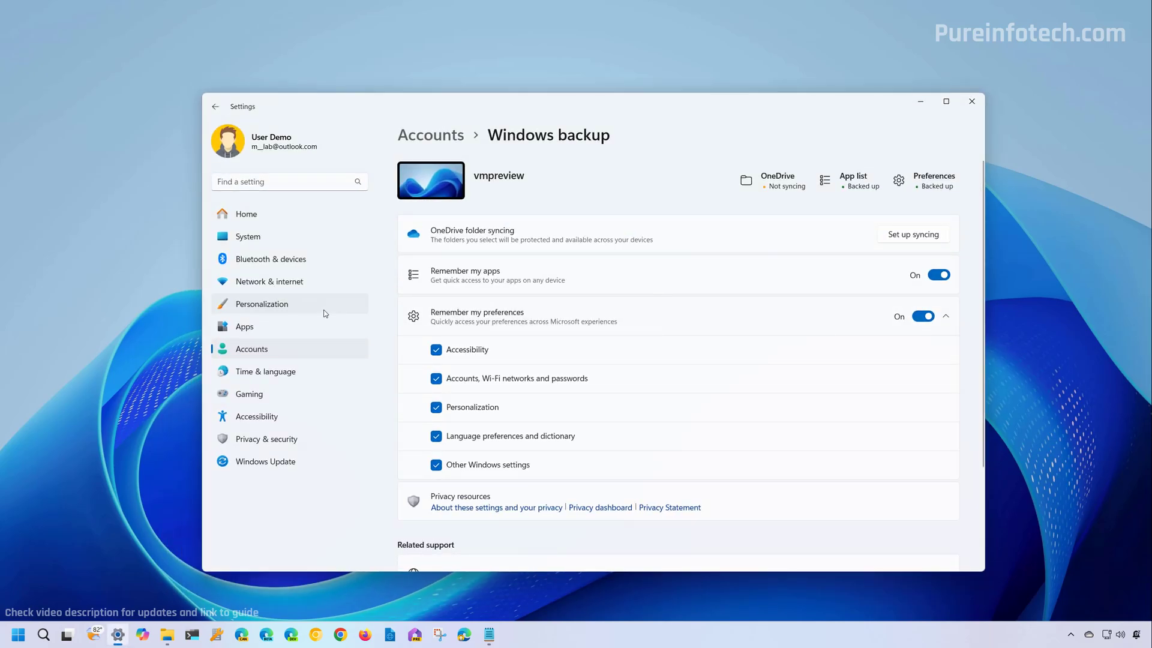
Go to Accounts > Linked devices in Settings.
click(264, 348)
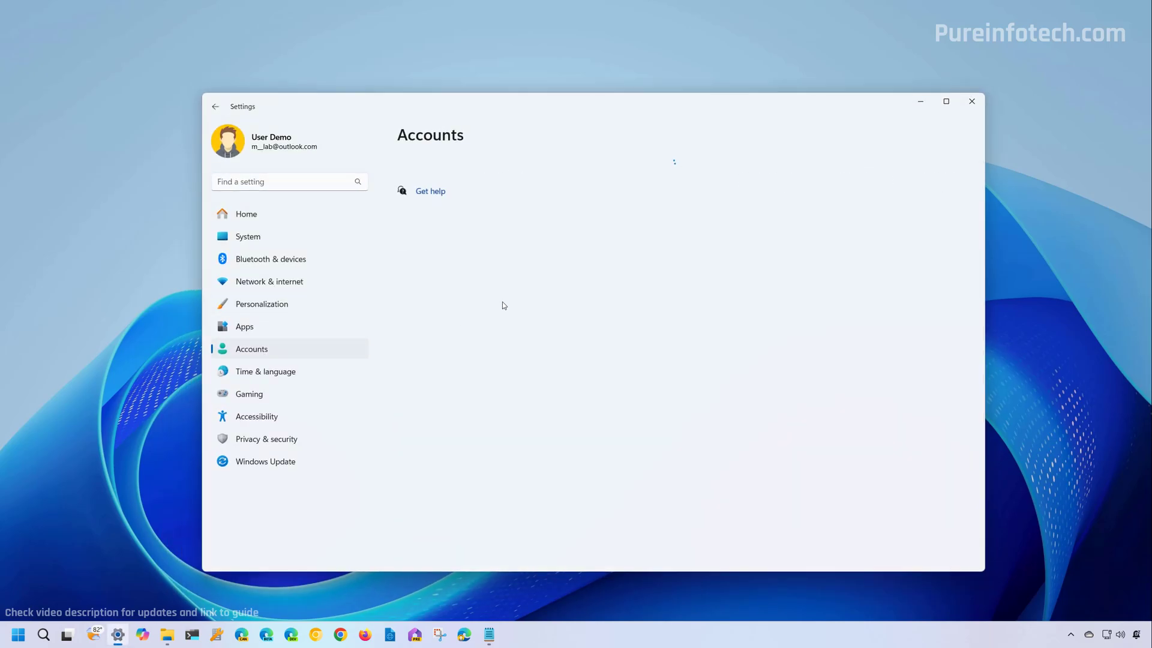
scroll(594, 321, down, 5)
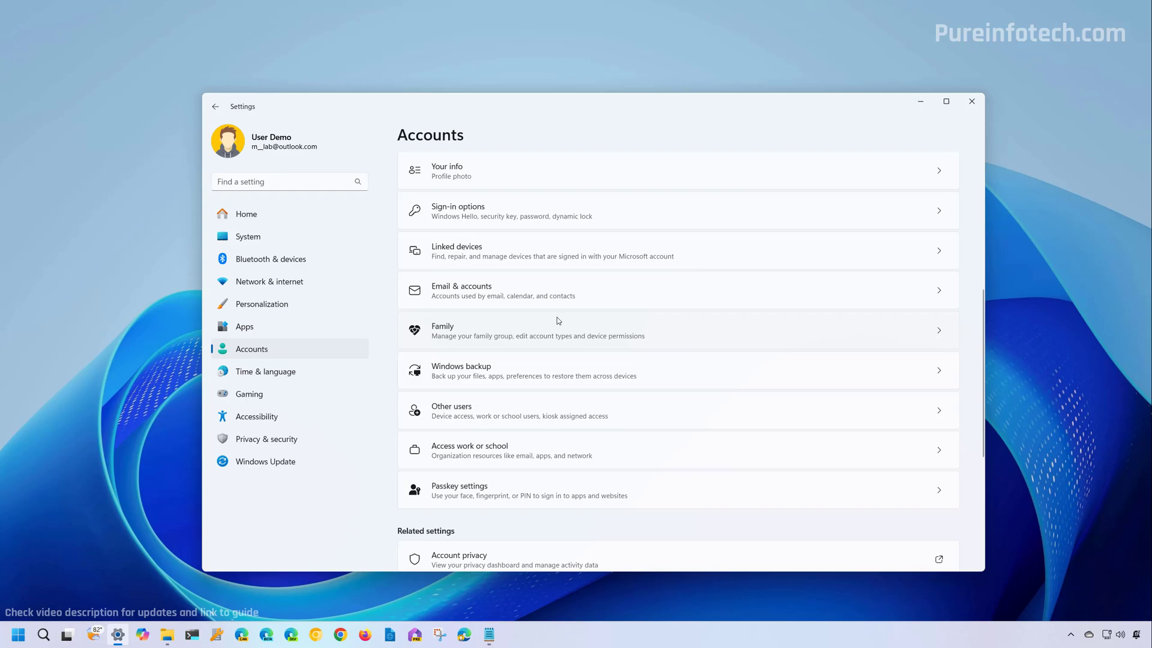
click(486, 256)
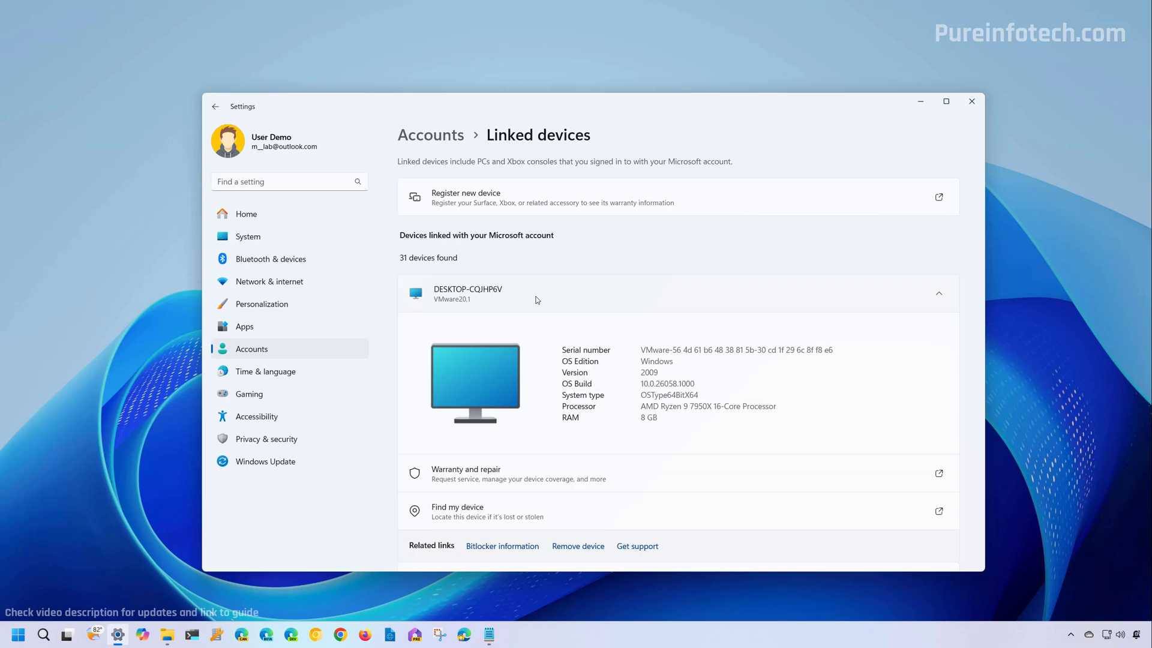
Collapse and re-expand the DESKTOP-CQJHP6V card, open Find my device, then close the browser window.
click(537, 299)
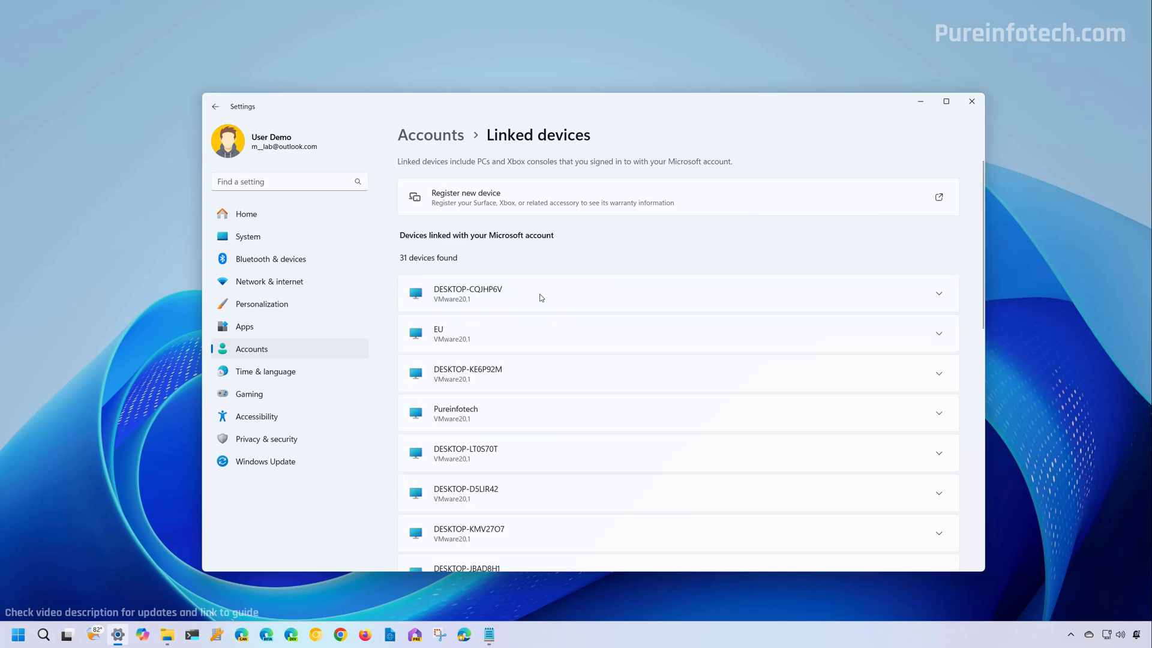
click(541, 298)
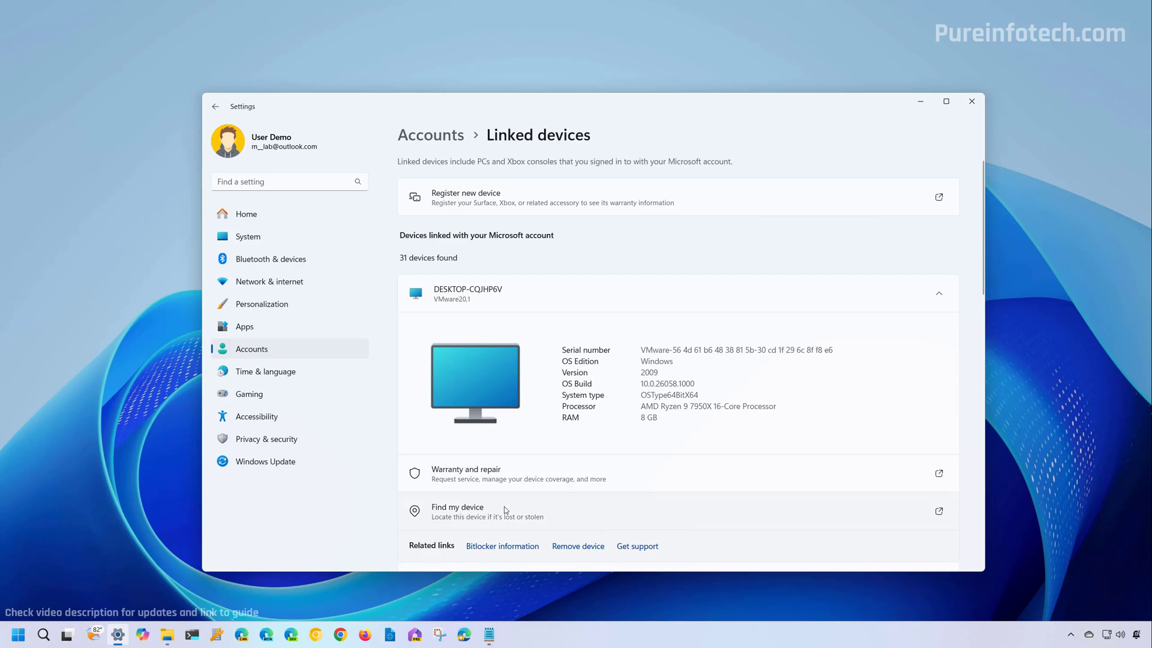
click(504, 510)
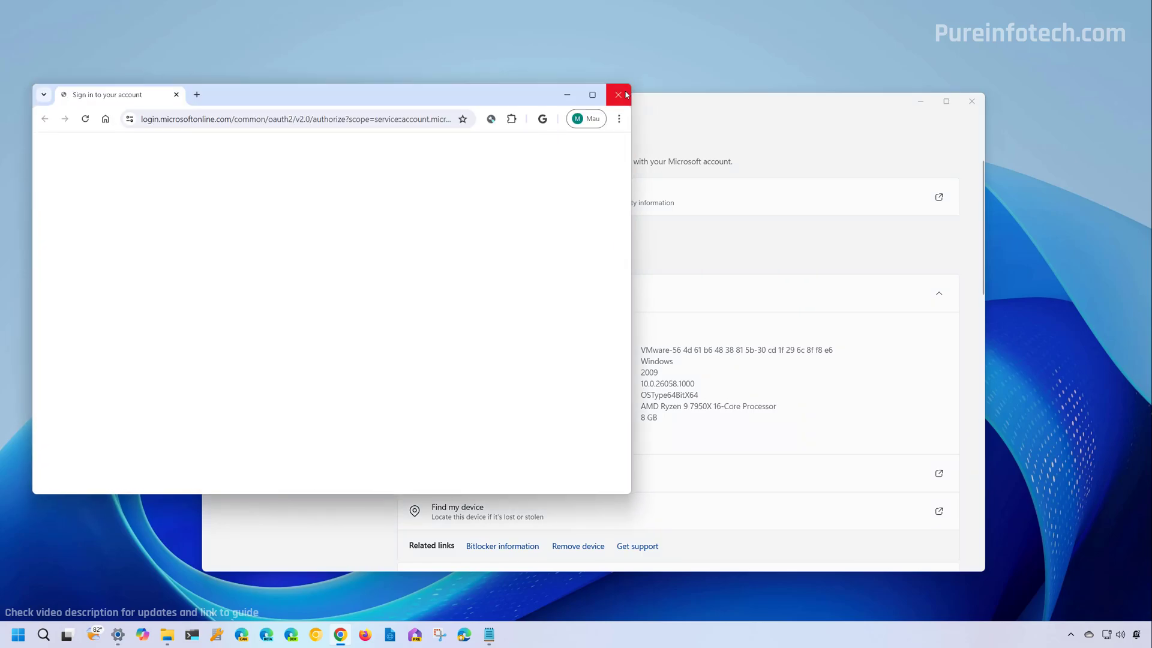
click(618, 94)
View System > About and cancel the Rename this PC dialog.
click(248, 237)
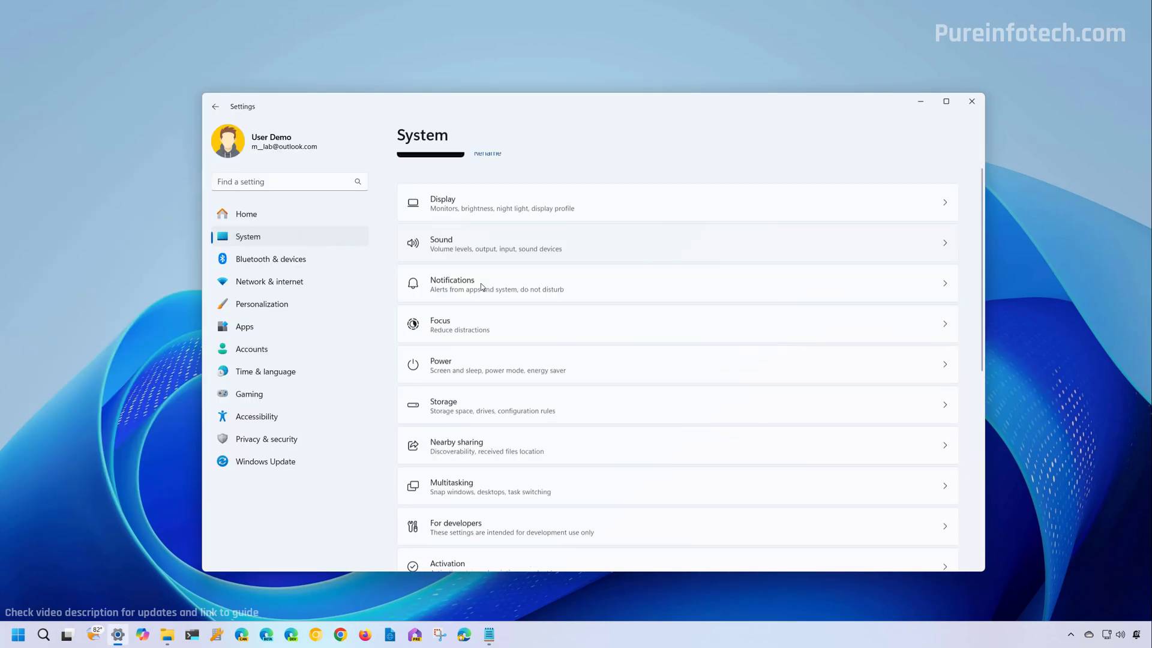
scroll(480, 283, down, 5)
click(473, 533)
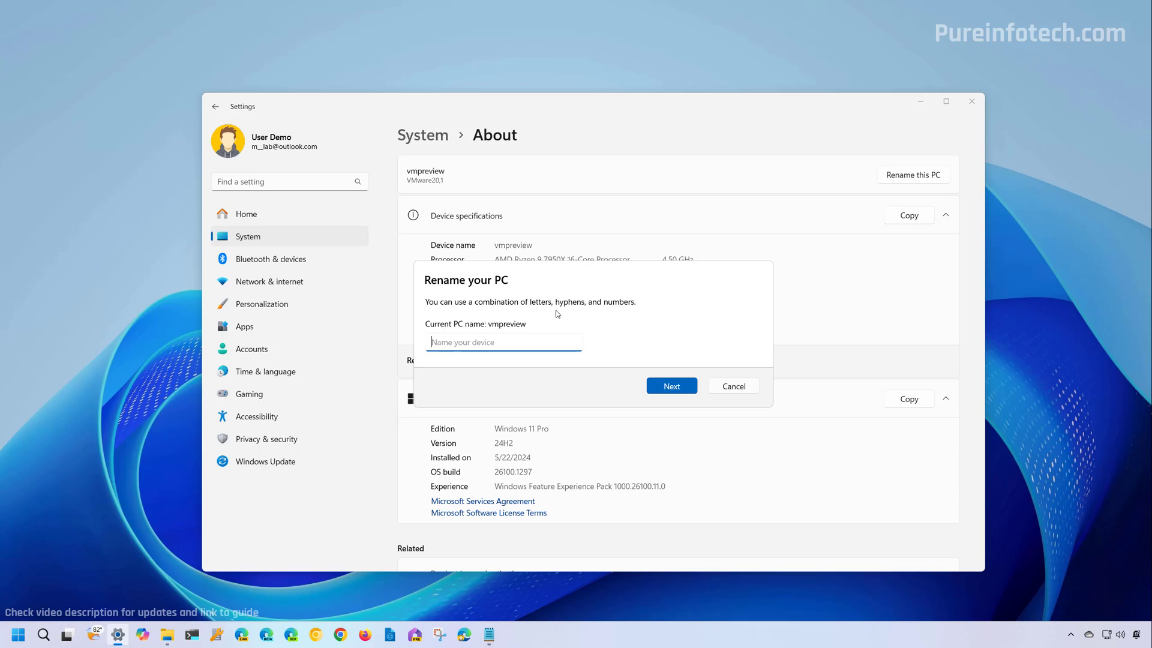
click(725, 390)
Open Time & language > Date & time and bring up the manual date and time Change dialog.
click(271, 373)
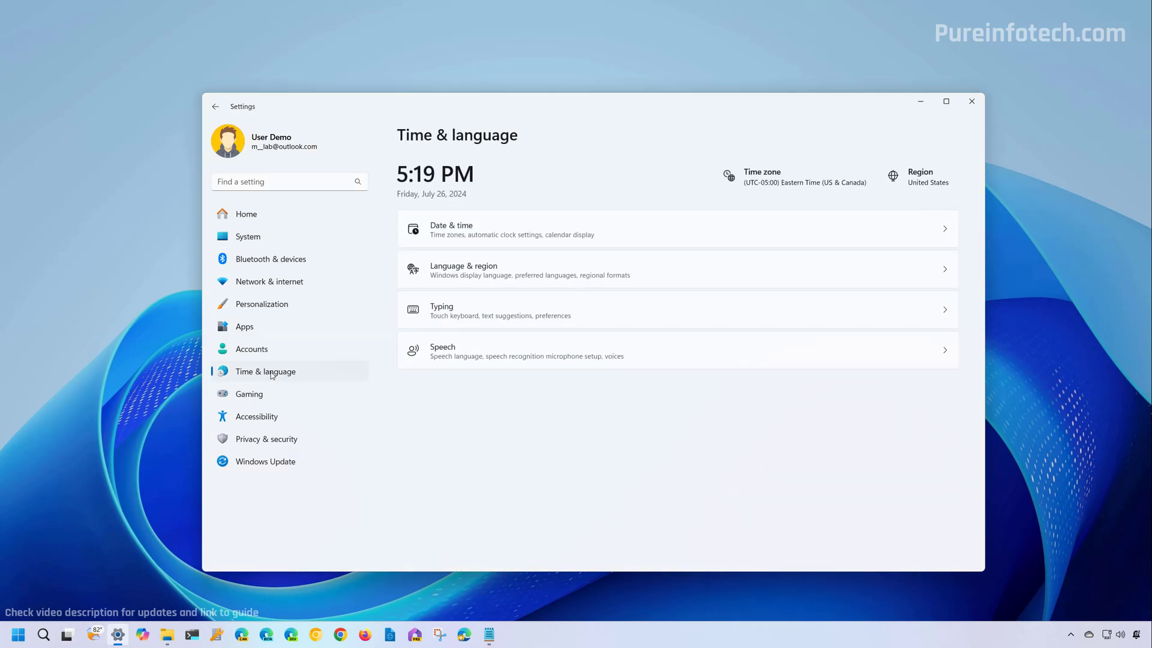
click(480, 237)
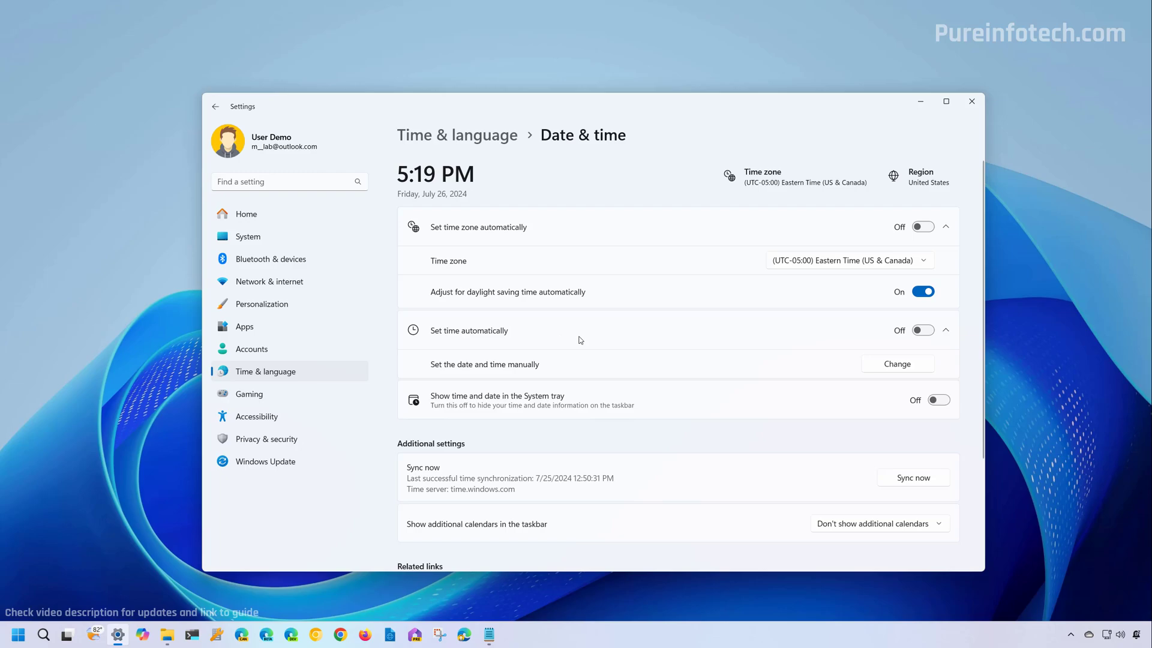
click(899, 367)
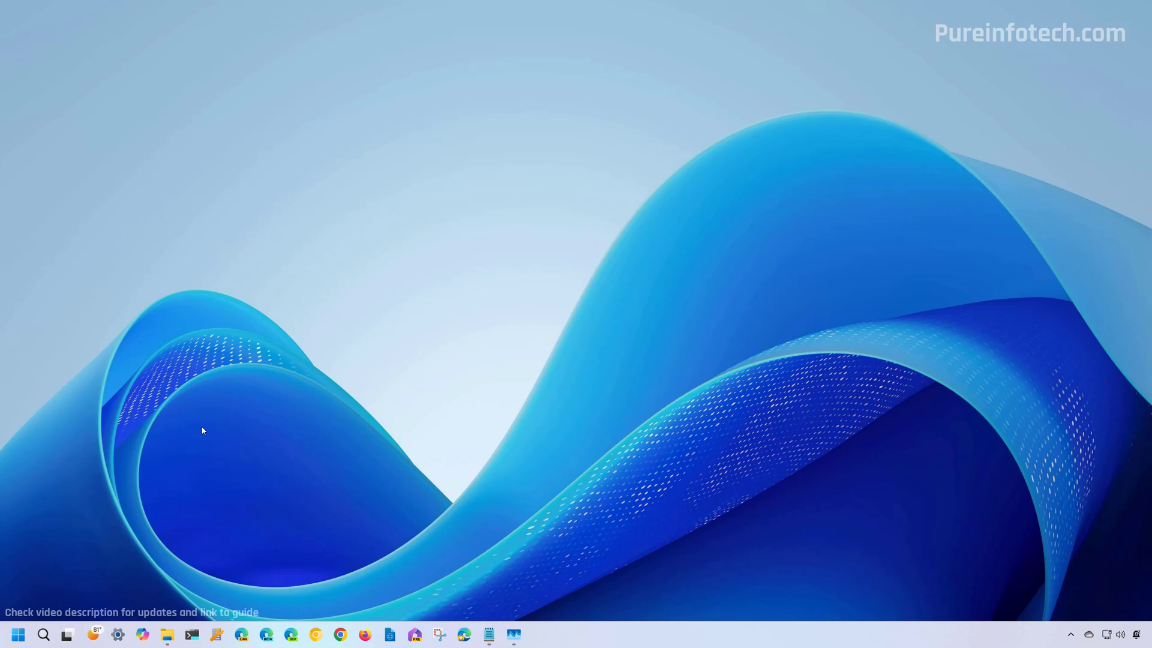
Open the Start menu account card, view its '...' sign-out options, then dismiss the card.
click(18, 634)
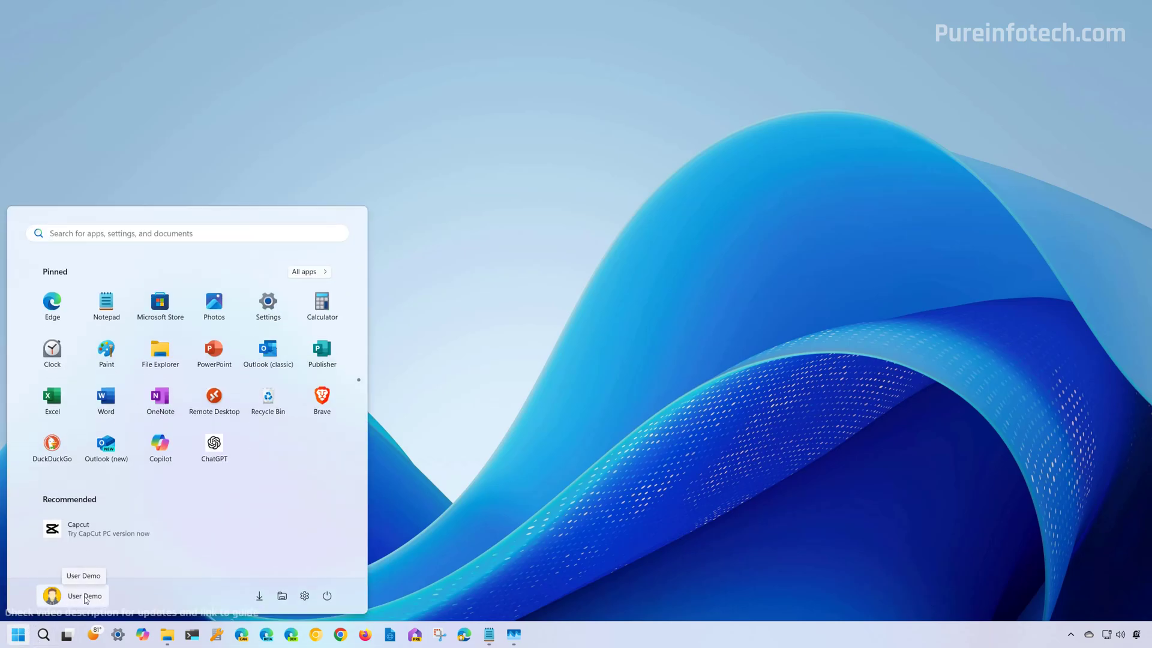
click(85, 597)
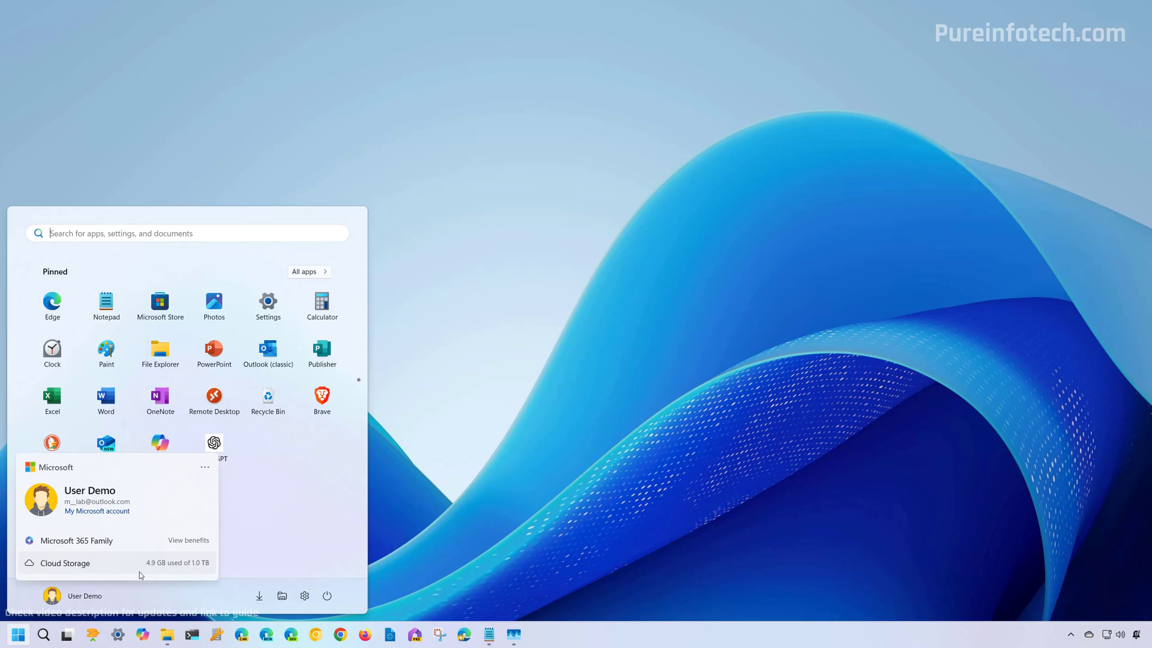
click(206, 468)
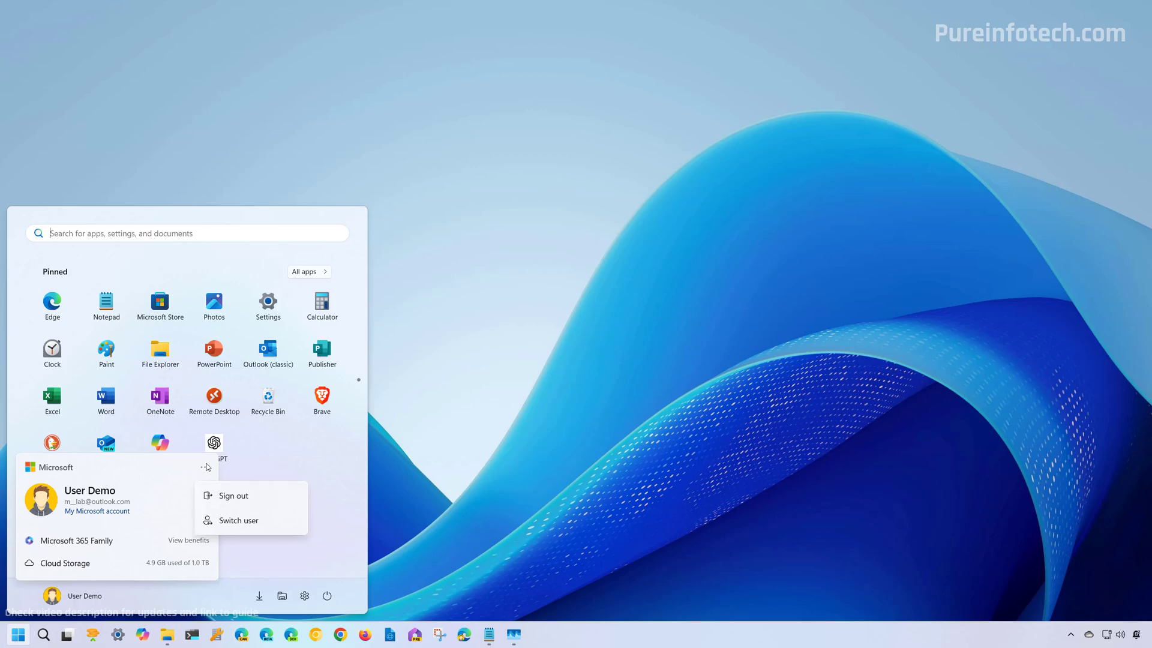
click(287, 463)
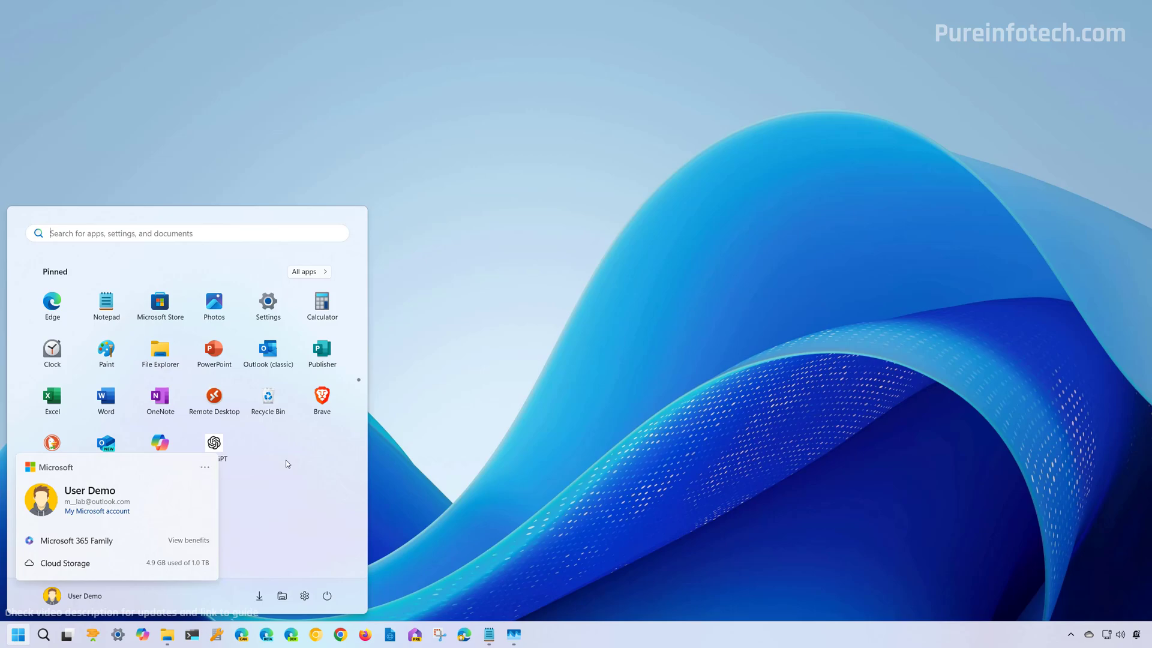
click(287, 463)
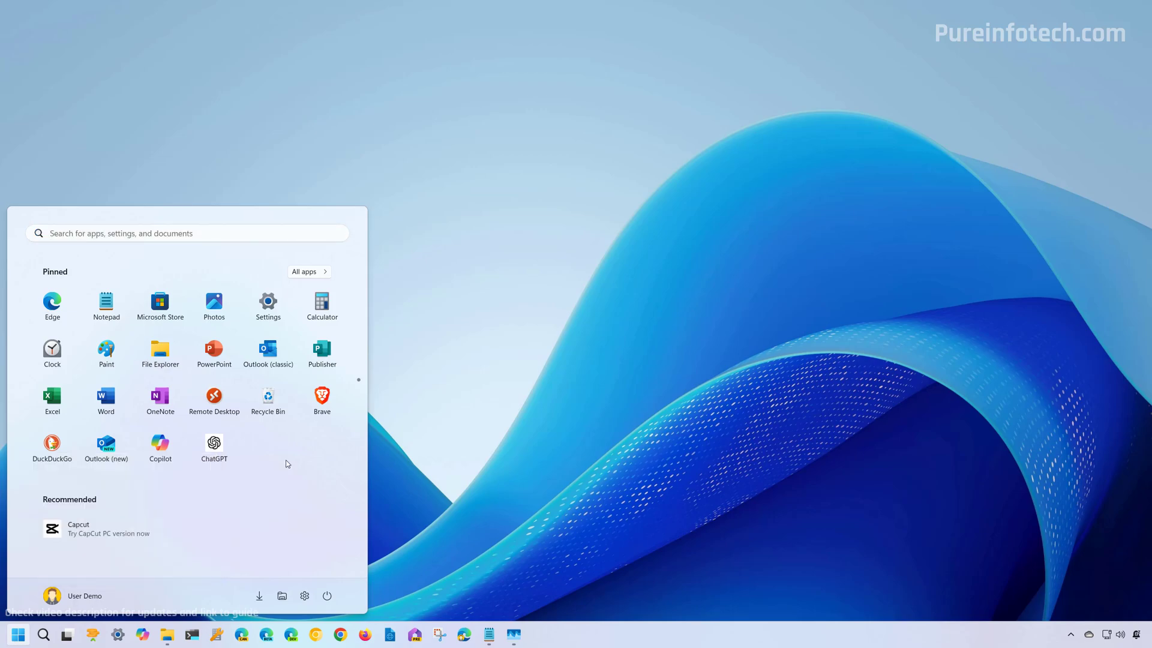
Check the Start menu Power options, then drag the ChatGPT pin toward the taskbar and back into Start.
click(327, 597)
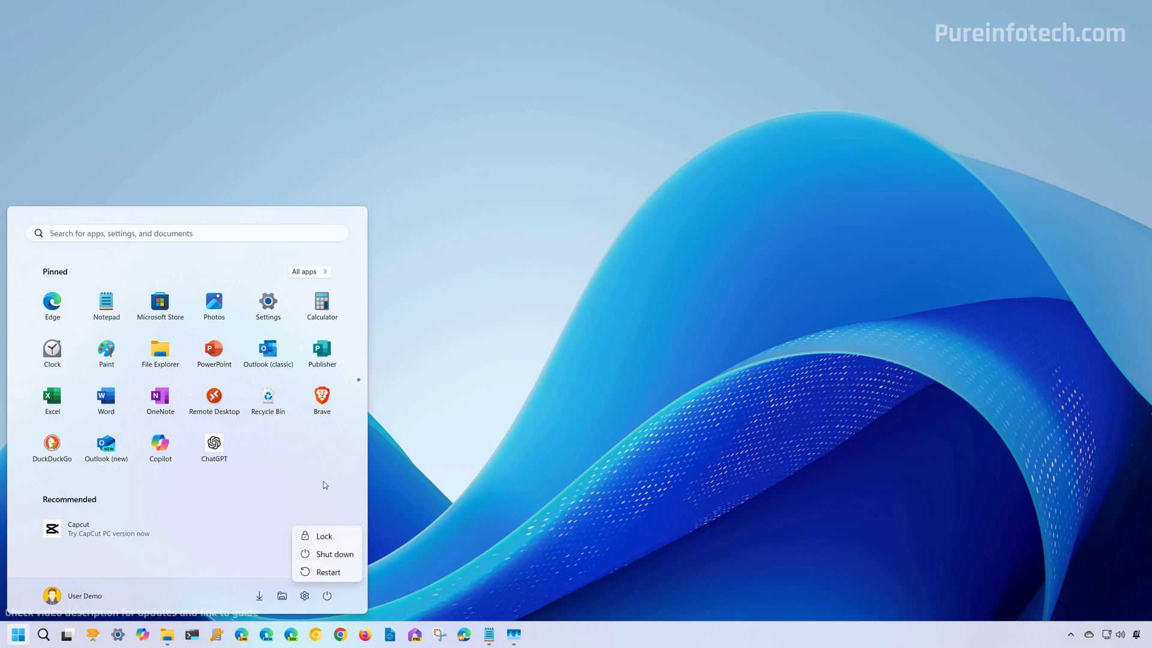
click(277, 509)
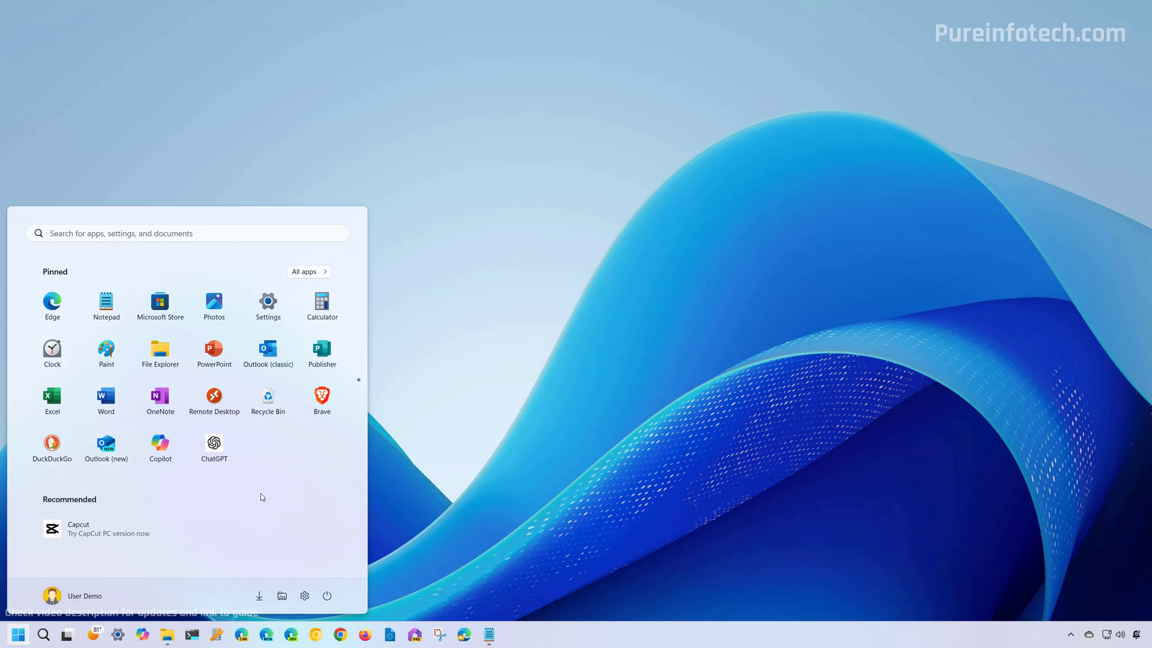
drag(213, 448, 522, 638)
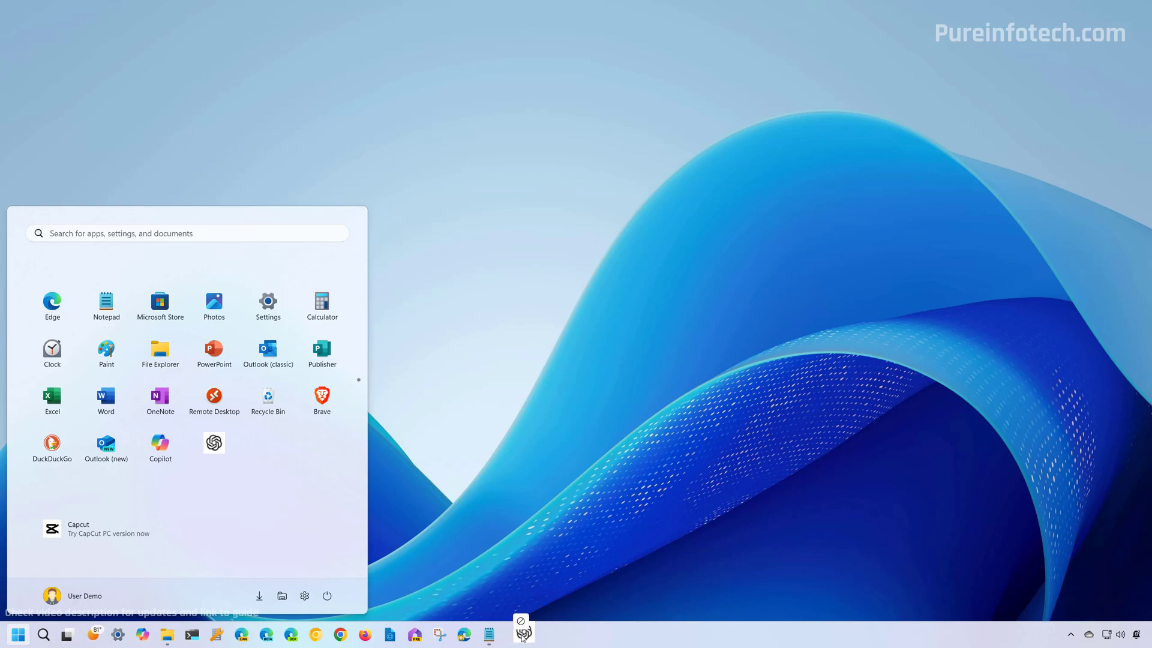
drag(522, 638, 264, 457)
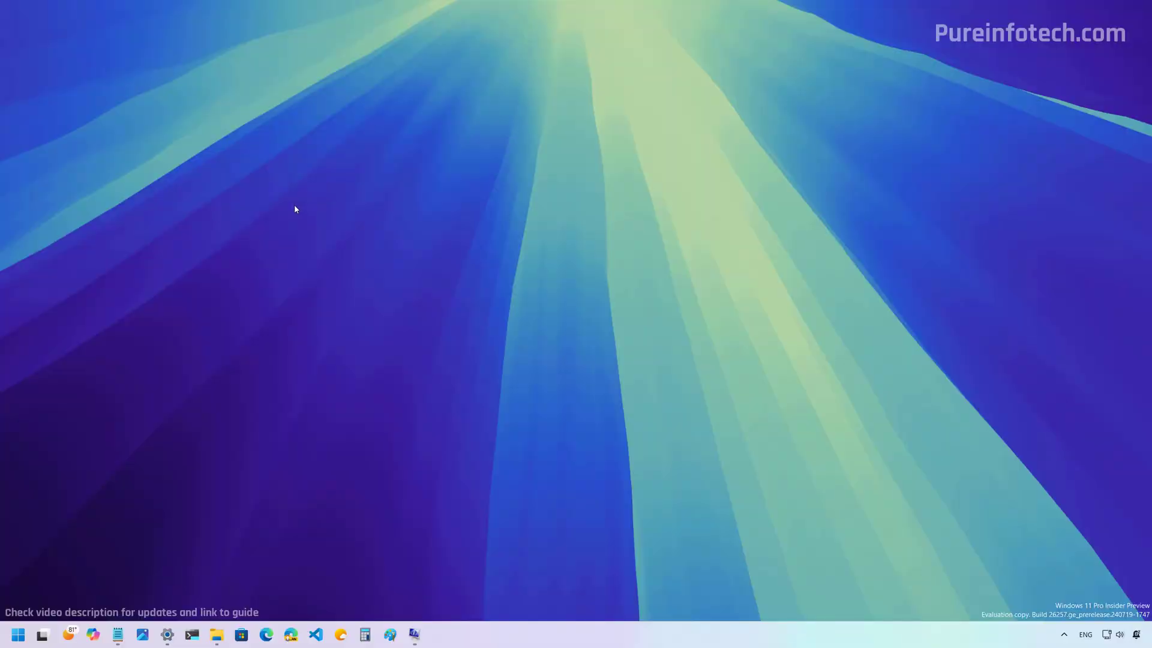
Drag Copilot from Start onto the taskbar, then remove it with Unpin from taskbar.
click(18, 634)
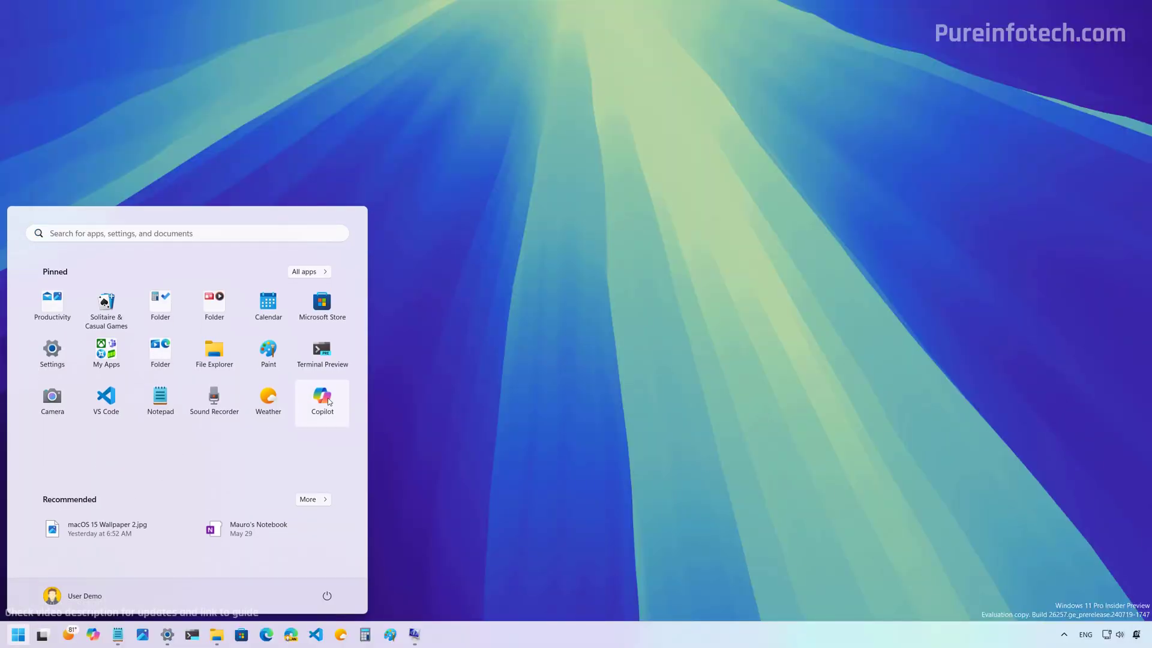
drag(319, 403, 433, 639)
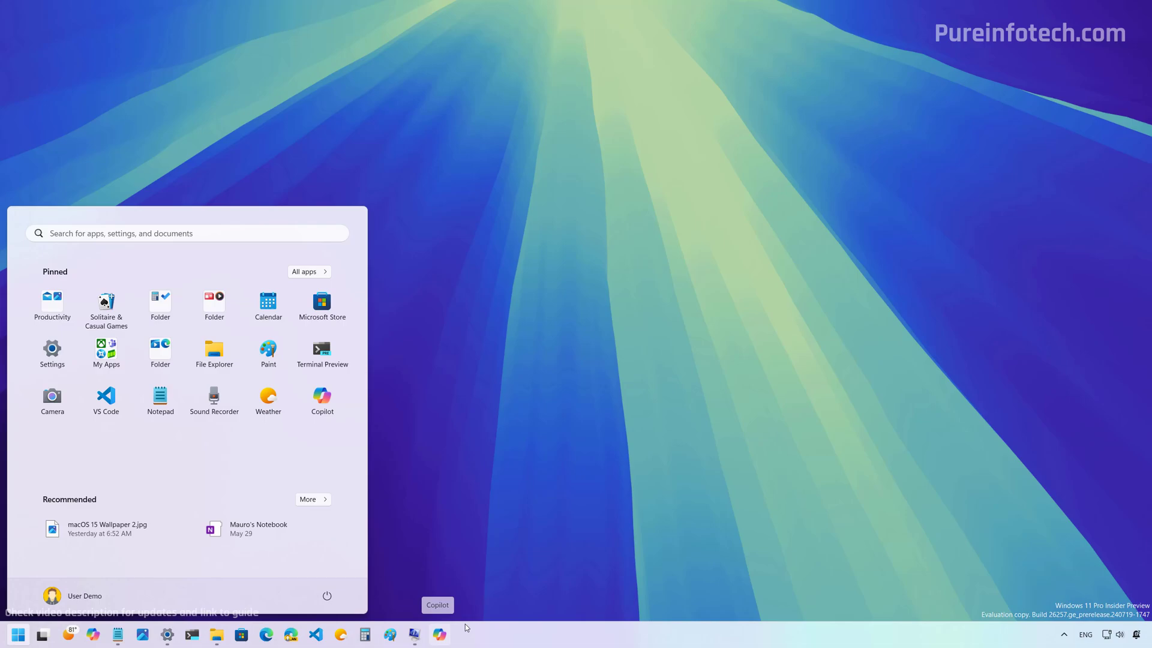
click(443, 632)
right_click(439, 634)
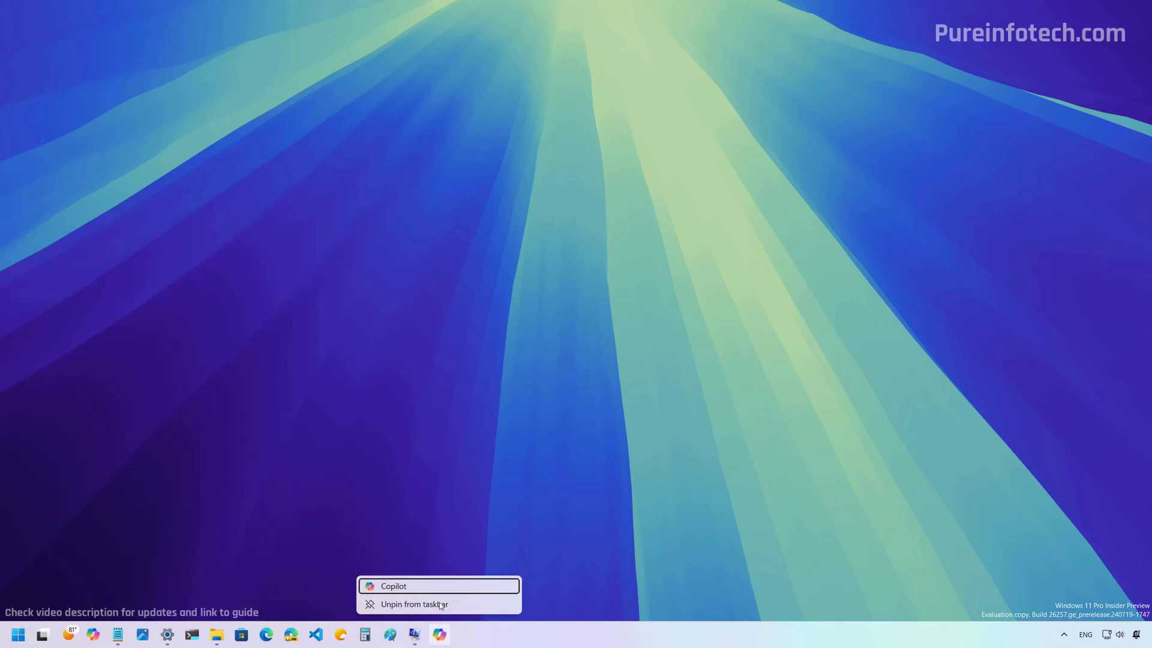
click(433, 604)
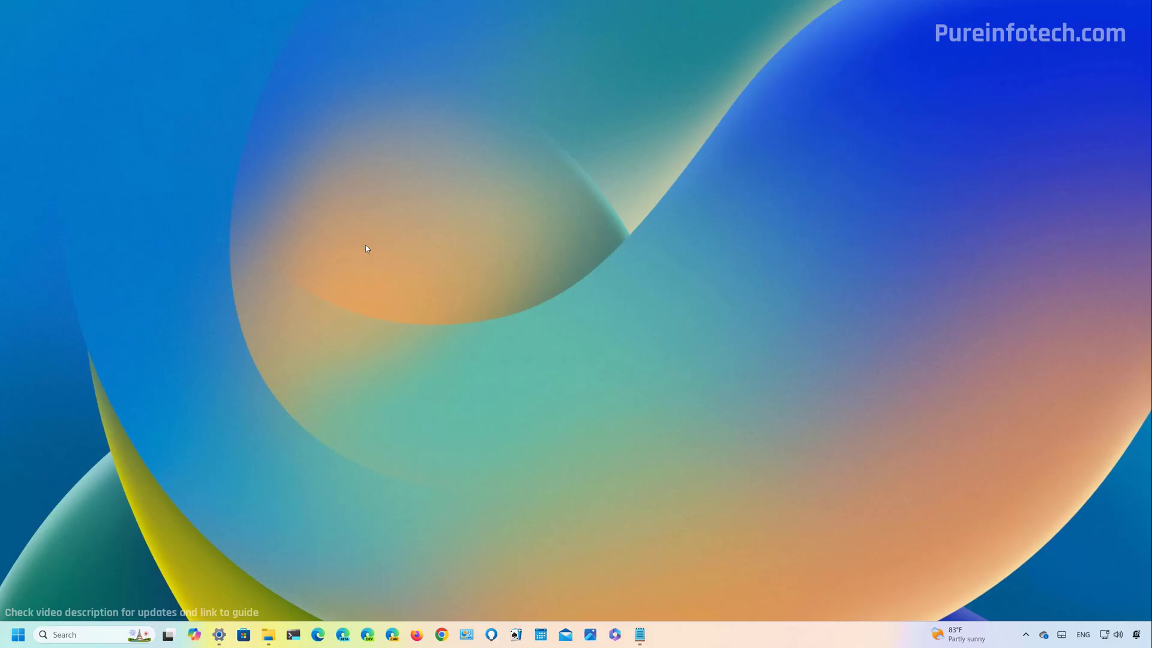